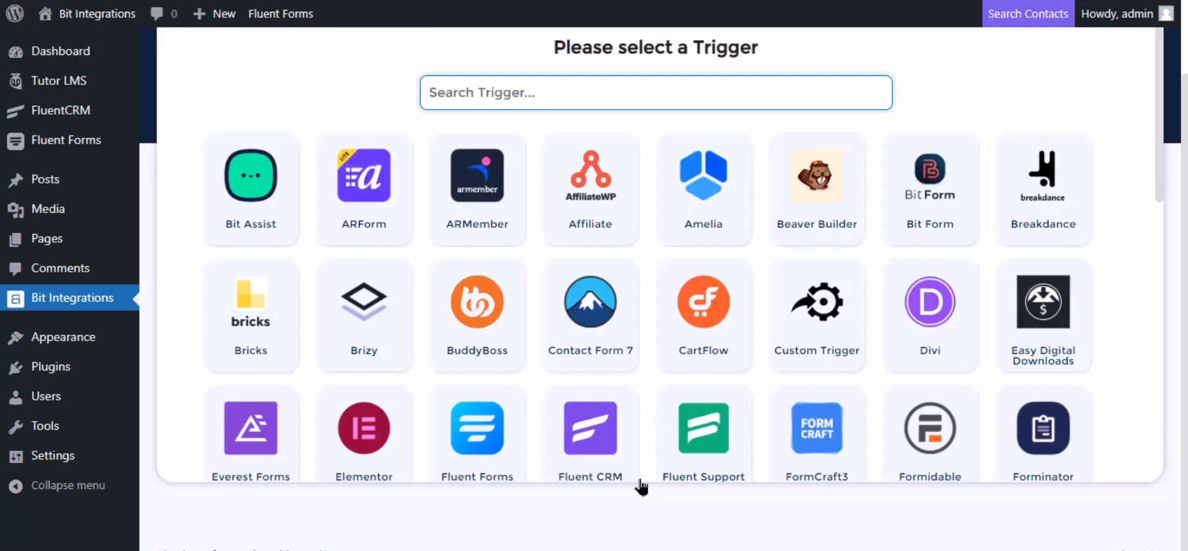
Step: Set the Tutor LMS trigger to 'Complete a course' for Any Course and continue
type("tu")
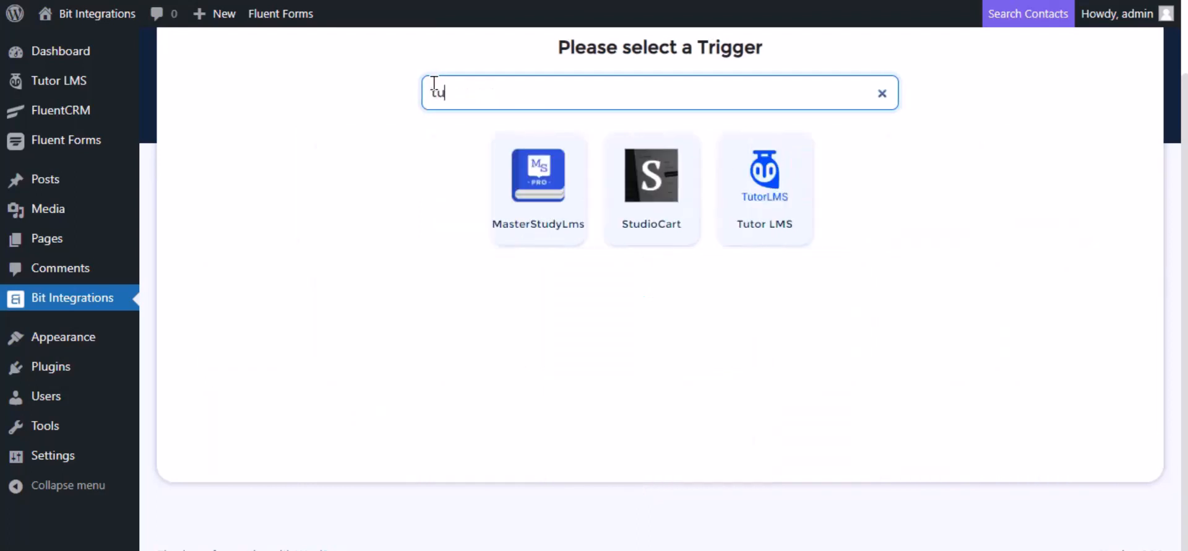
left_click(801, 195)
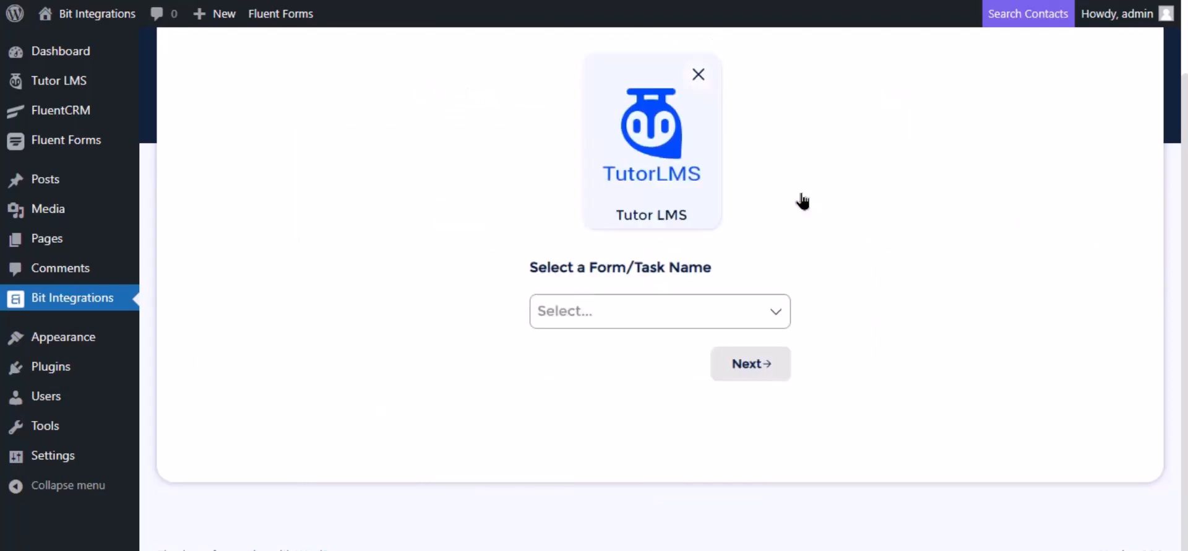
left_click(595, 310)
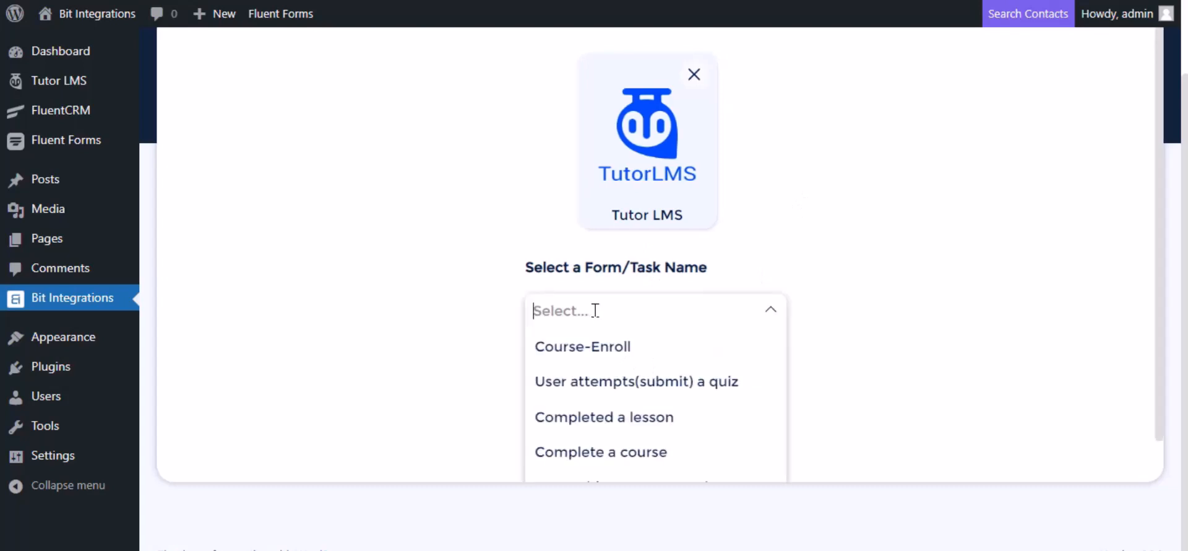
left_click(595, 452)
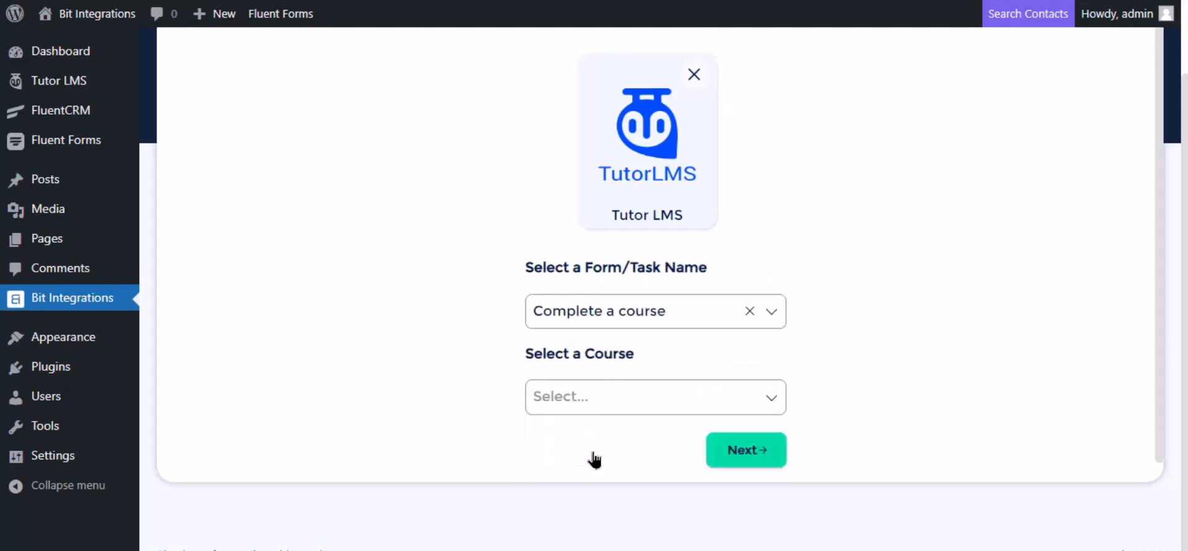
scroll(615, 378, "down", 1)
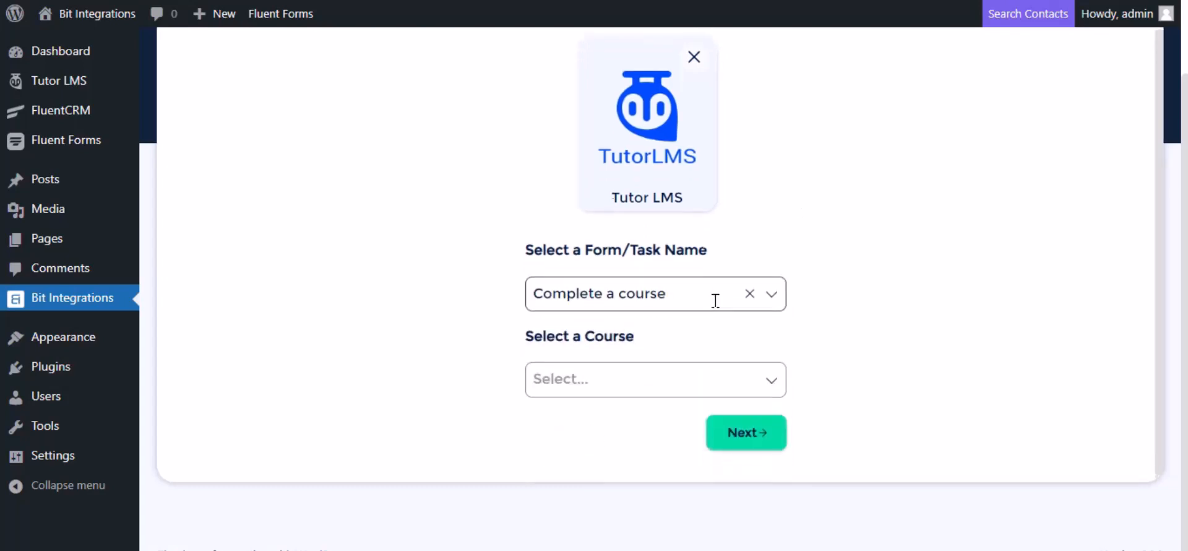
left_click(623, 375)
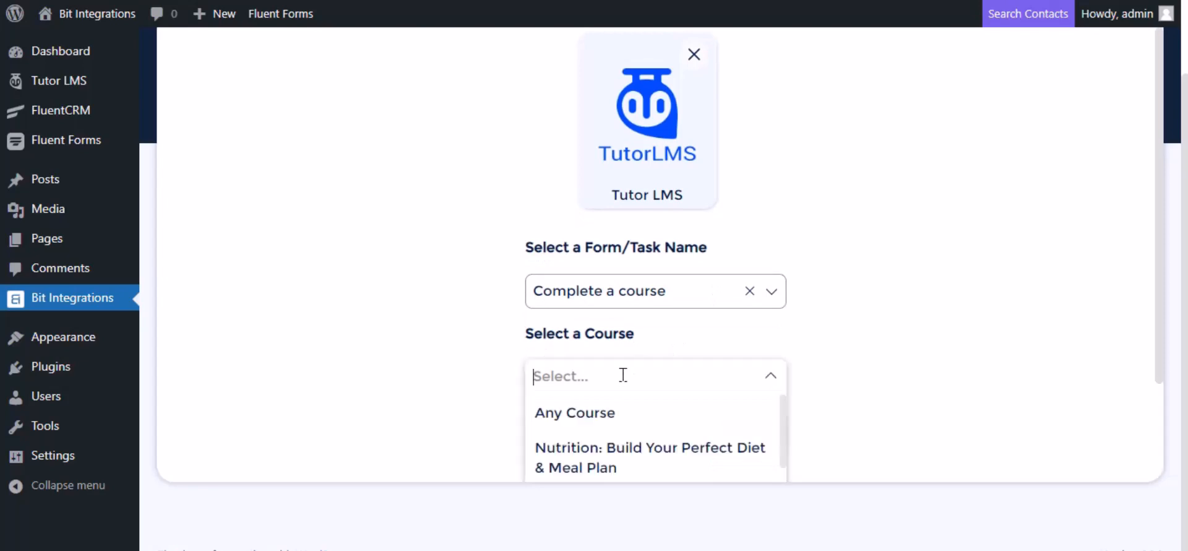
left_click(607, 413)
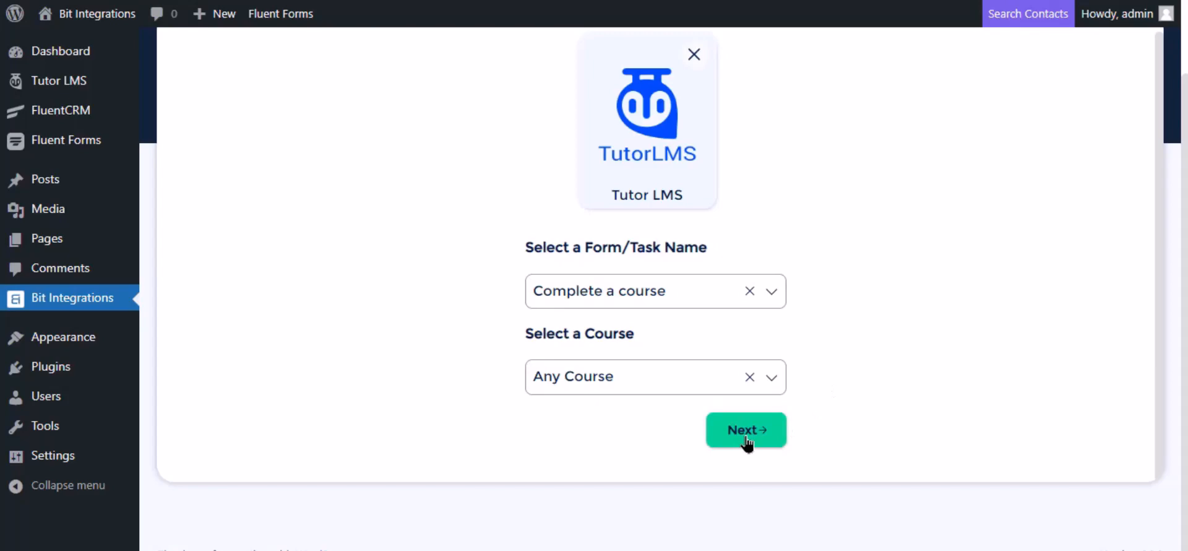
left_click(746, 430)
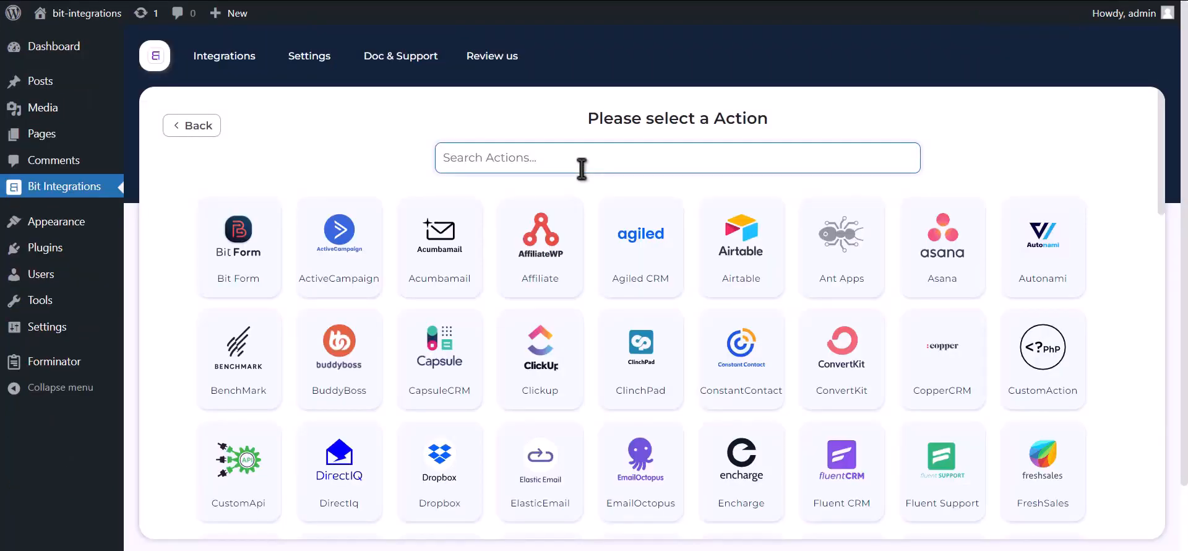
Step: Choose Zoom as the action and follow the link for getting a Zoom client id and secret
type("zoom")
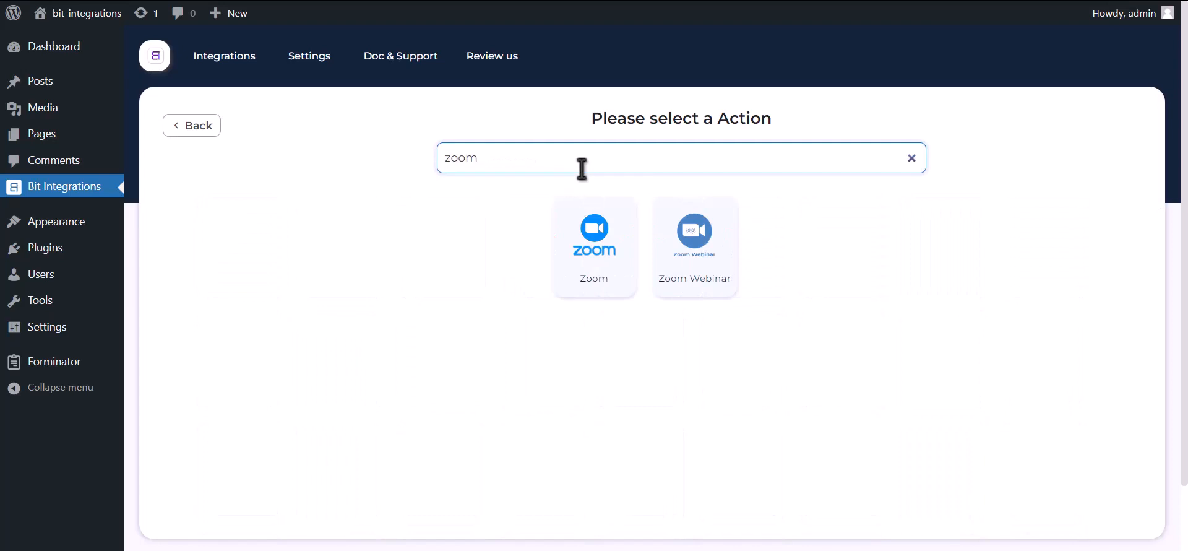
left_click(598, 283)
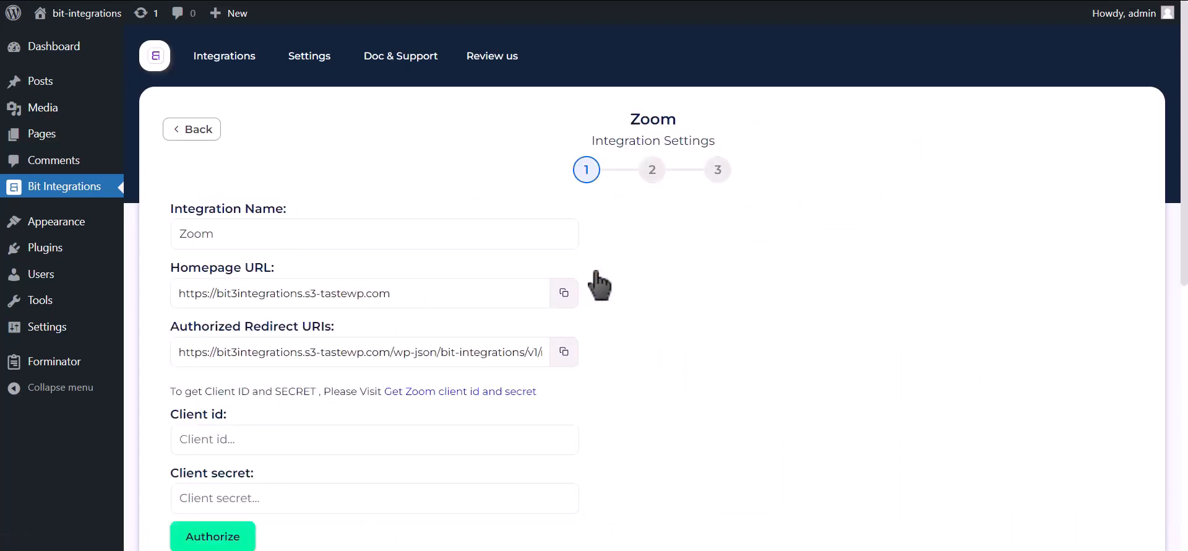
scroll(588, 273, "down", 2)
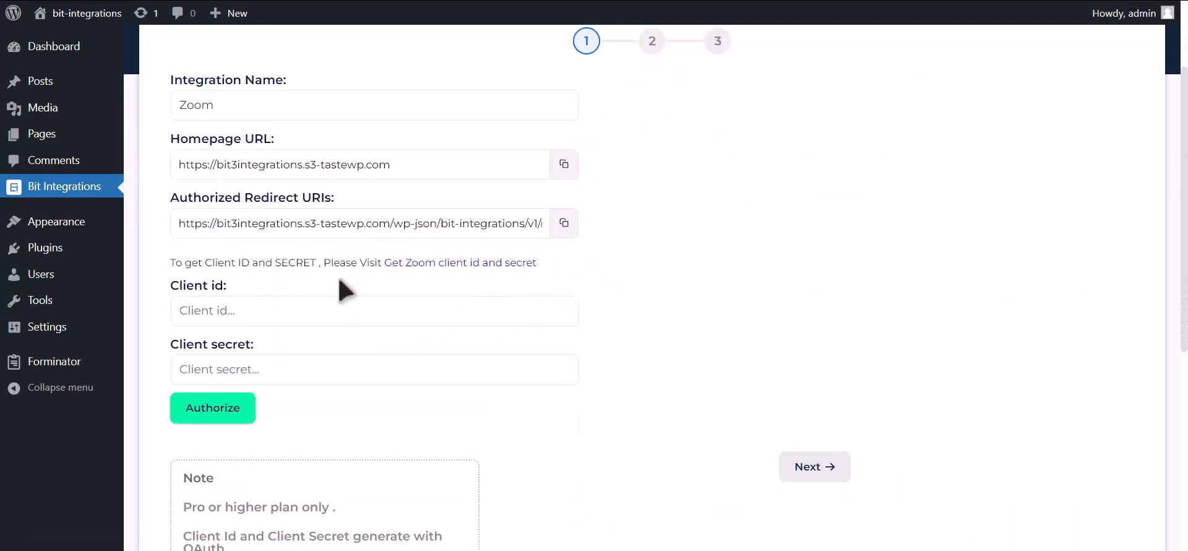
left_click_drag(170, 262, 498, 278)
left_click(495, 265)
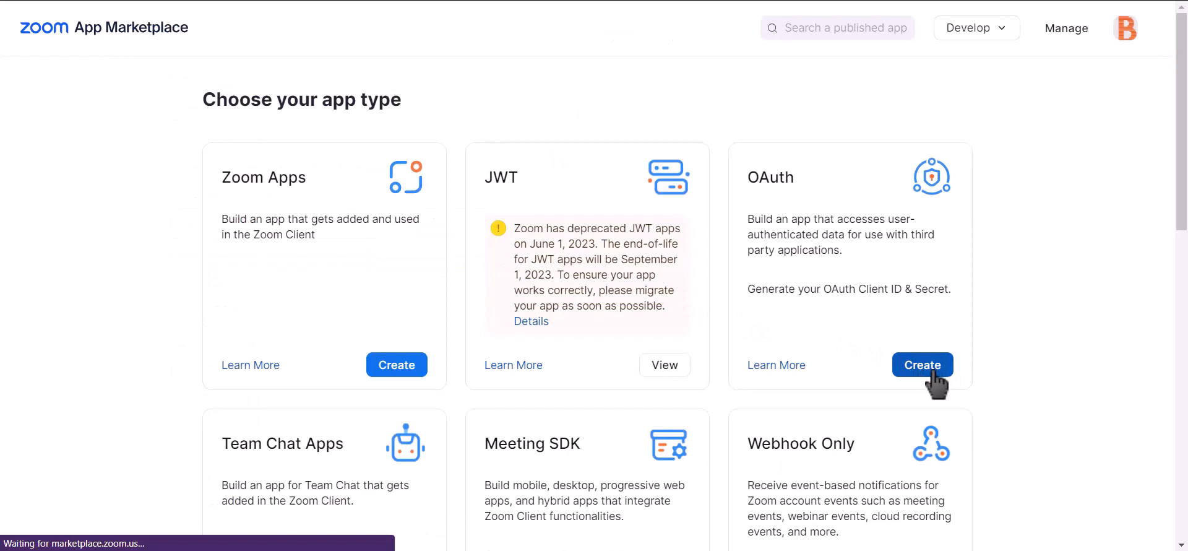
Step: Create an unpublished OAuth app named 'Bit integrations' and go to its scopes
left_click(931, 371)
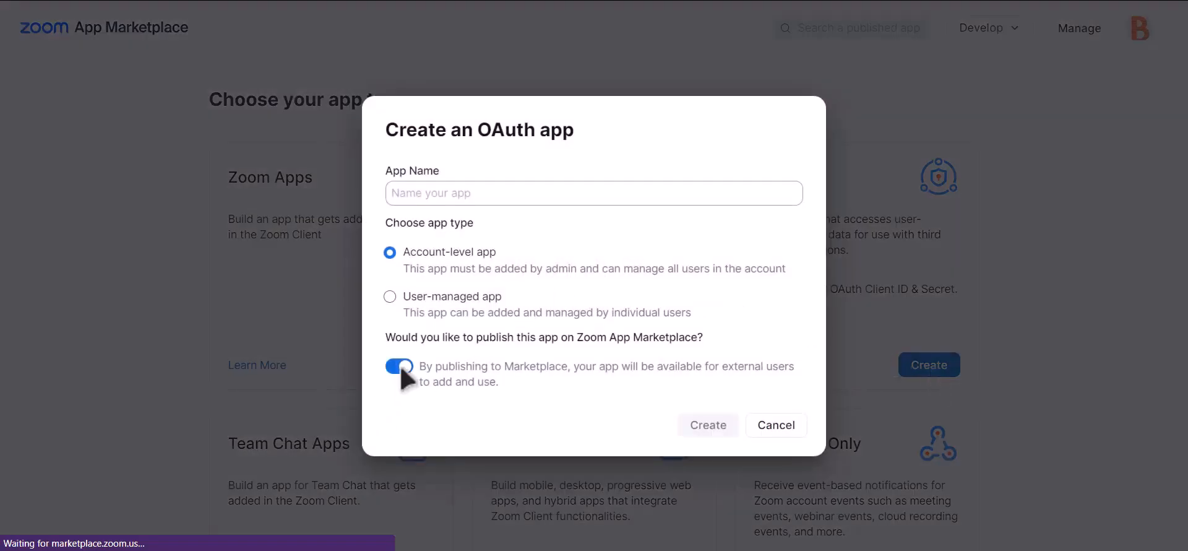
left_click(401, 368)
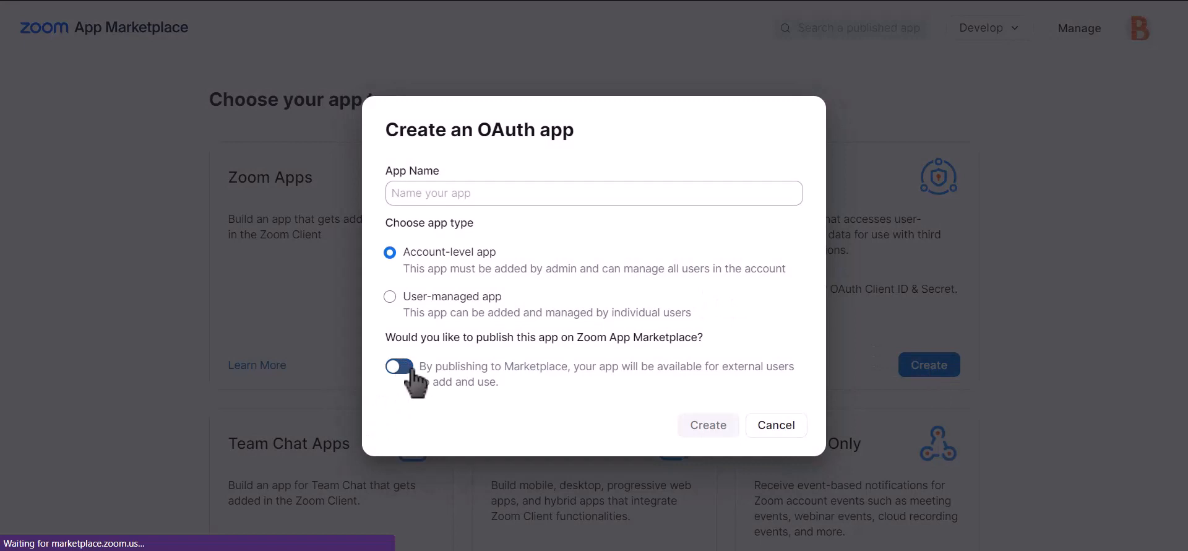
left_click(566, 193)
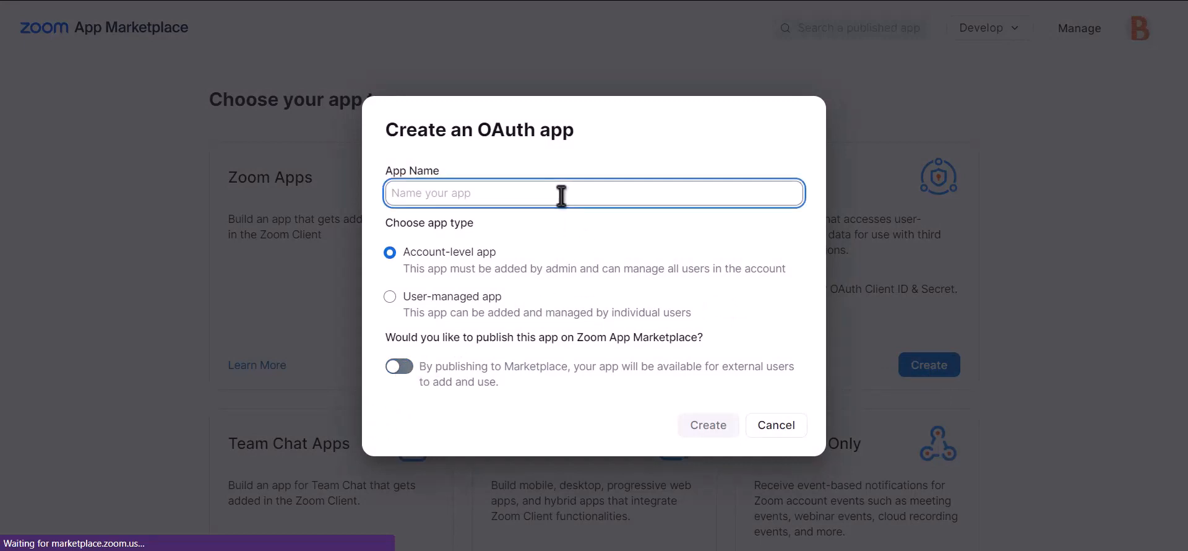
type("Bit")
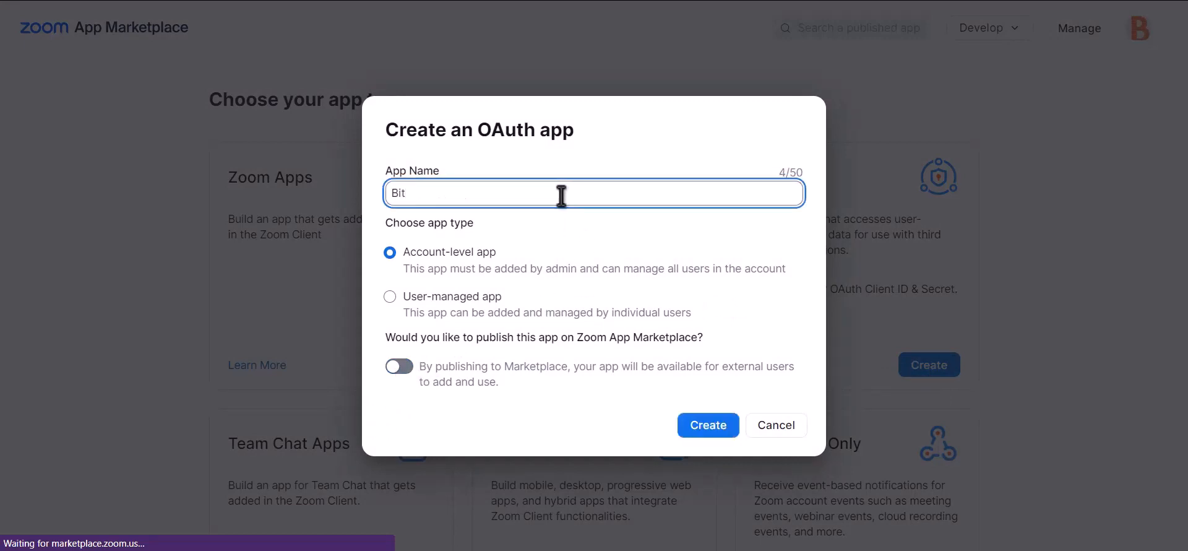
type(" integrations")
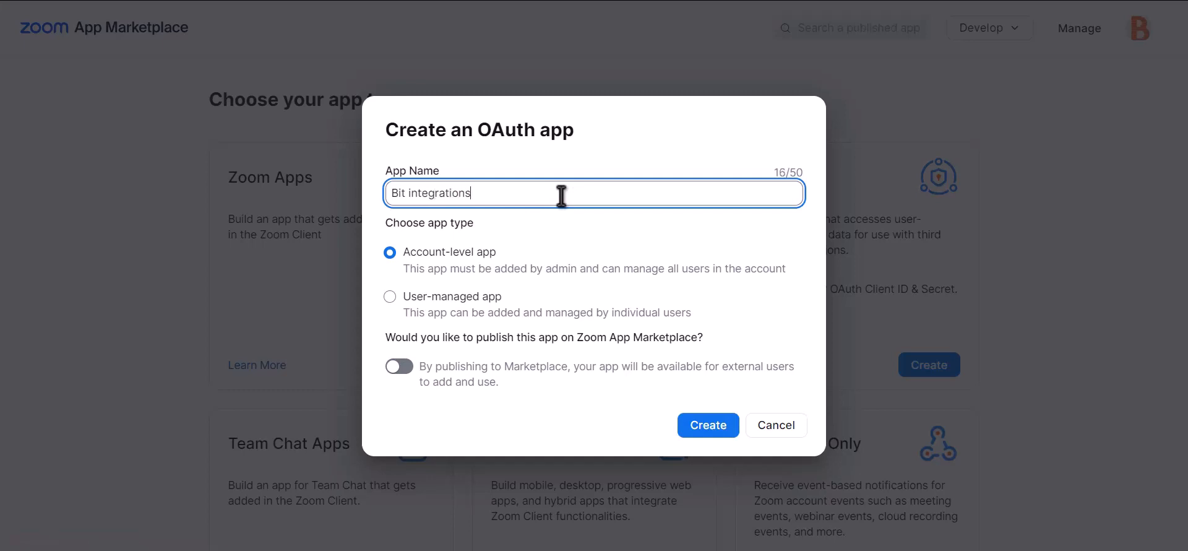
left_click(716, 436)
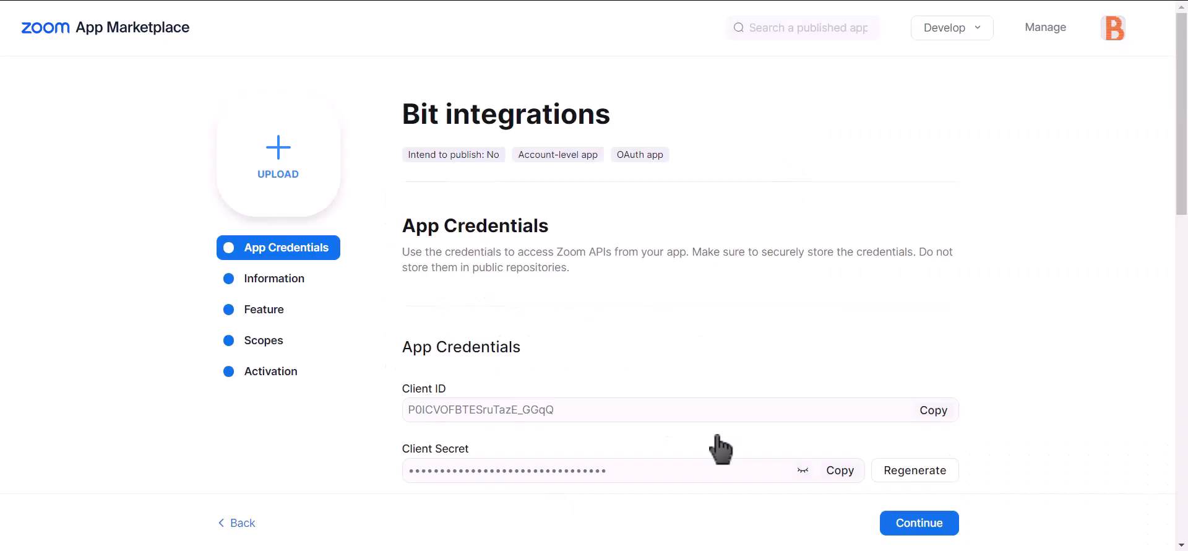
left_click(270, 344)
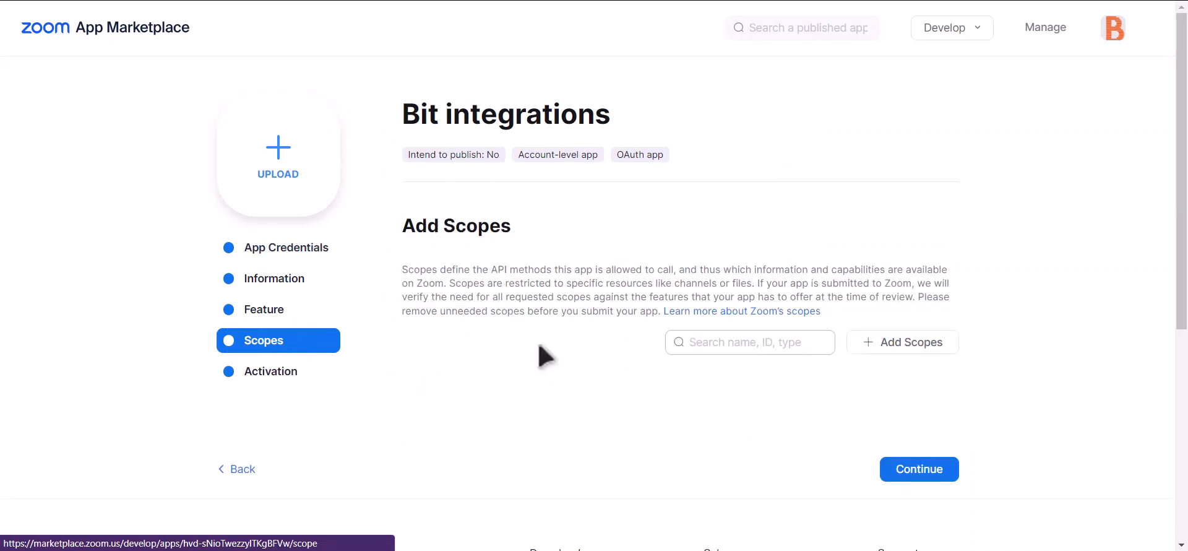
Step: Add the sub account user meetings scope and the user information scopes, then confirm
left_click(924, 349)
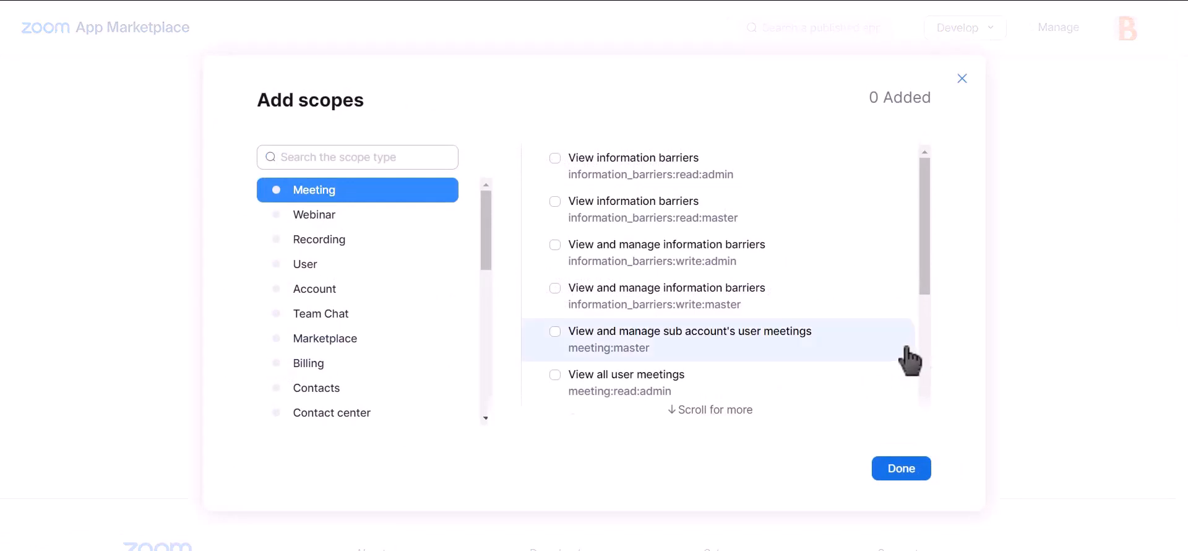
left_click(555, 333)
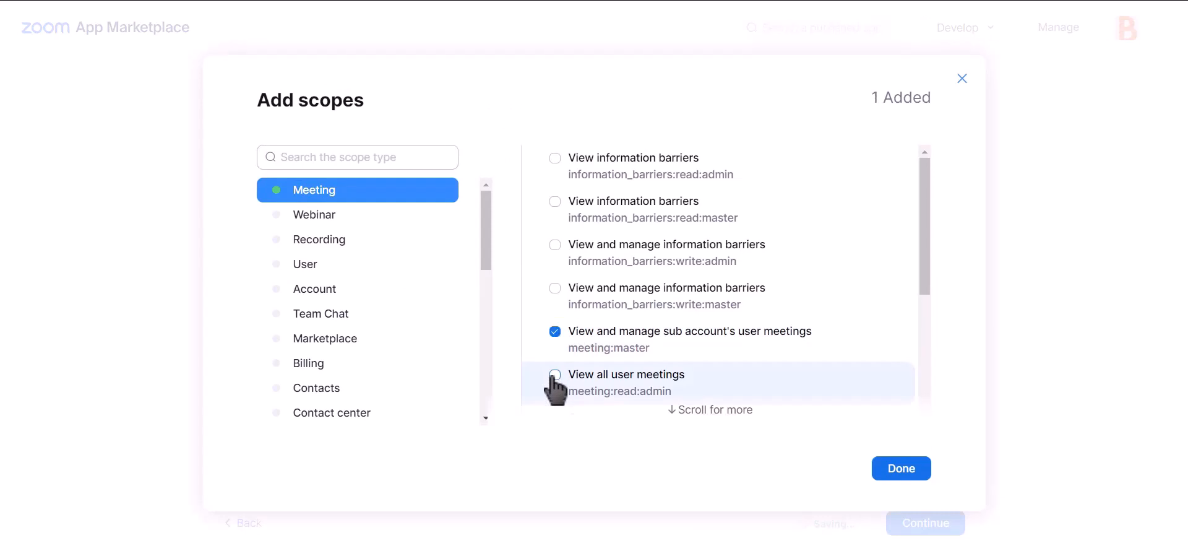
scroll(692, 328, "down", 3)
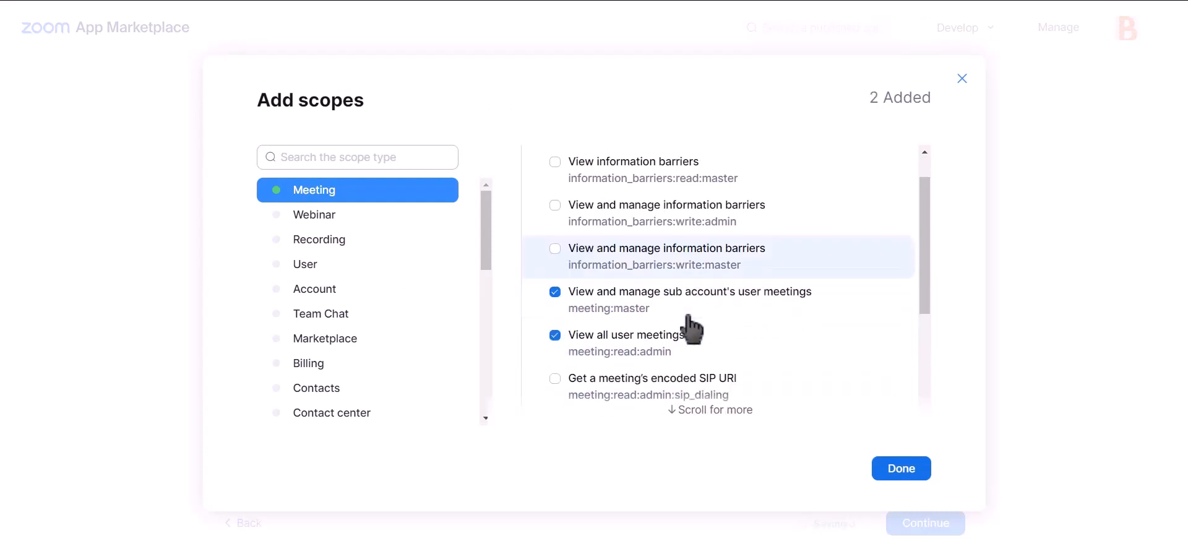
scroll(694, 309, "up", 3)
scroll(697, 322, "down", 2)
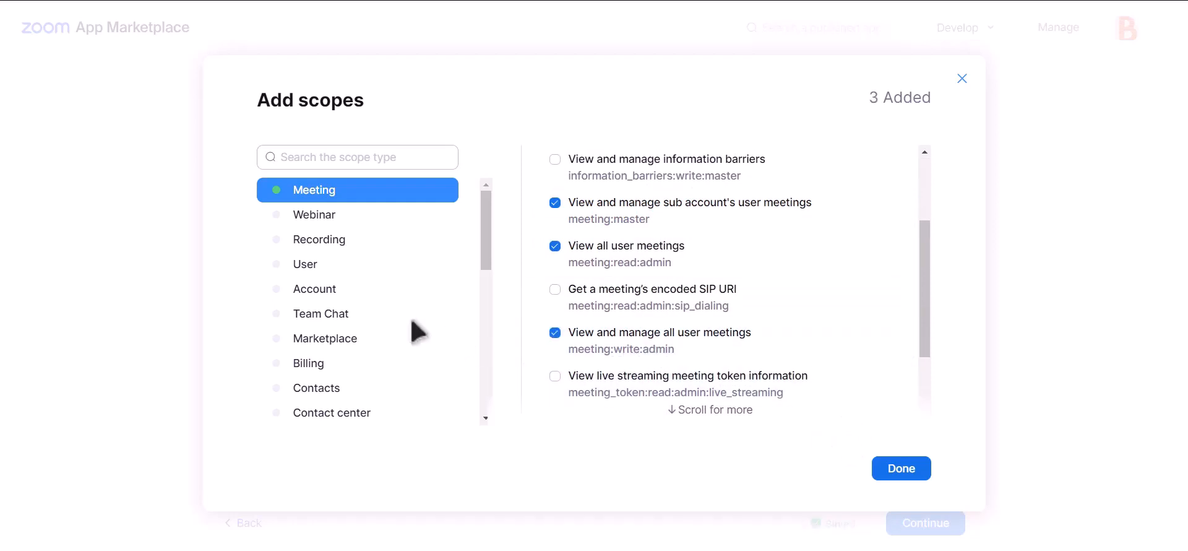
left_click(328, 266)
left_click(608, 182)
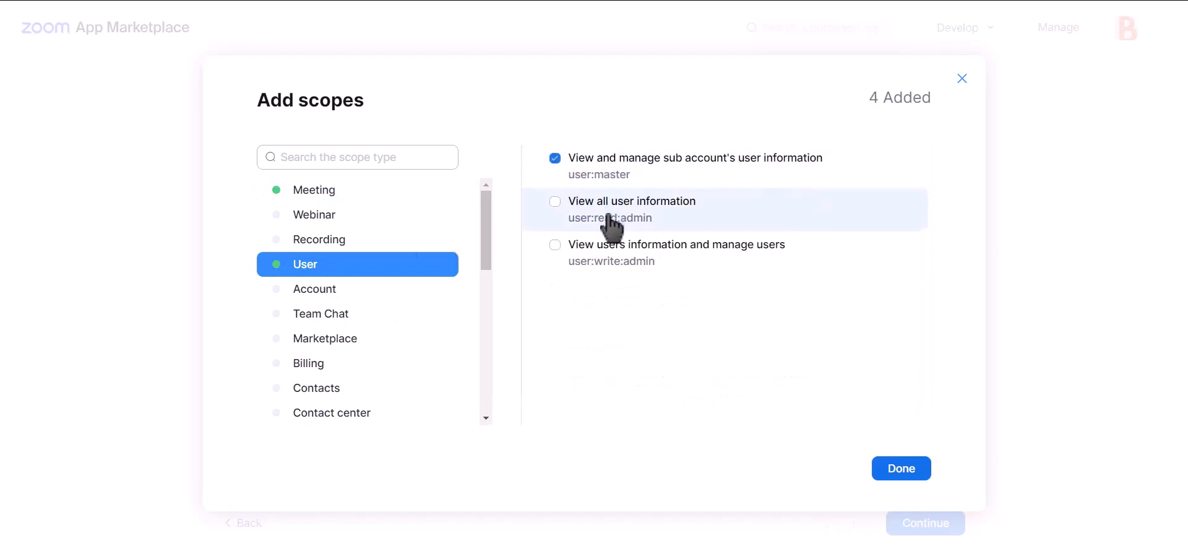
left_click(609, 215)
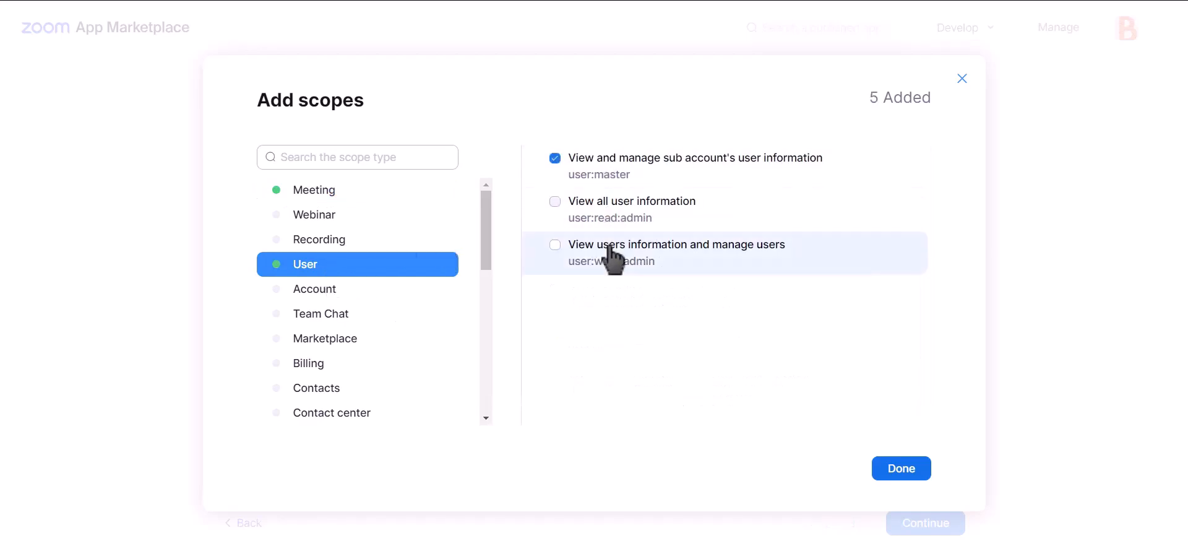
left_click(901, 470)
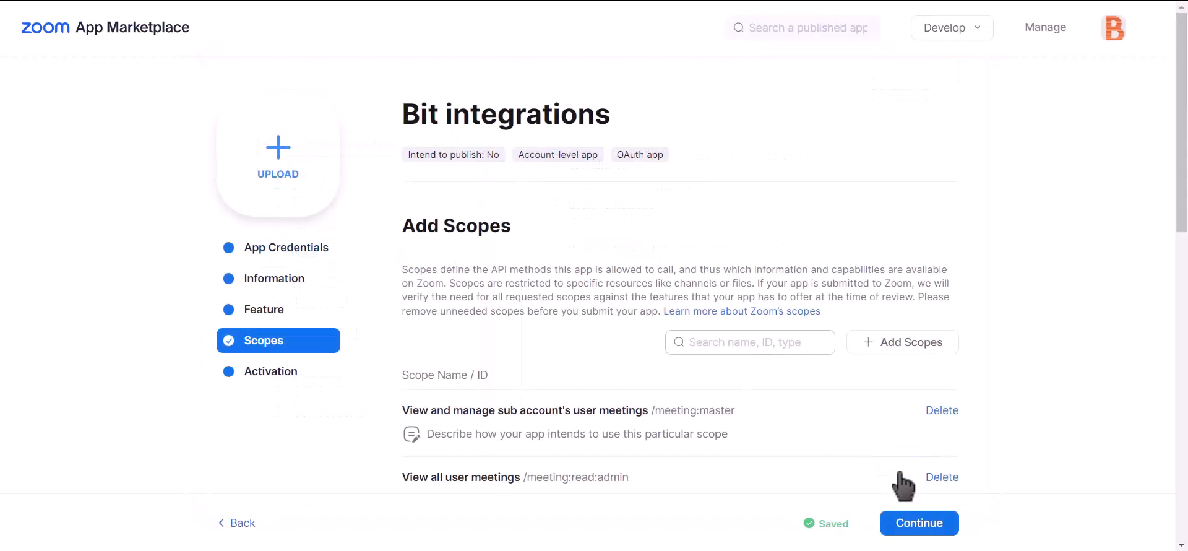
Step: Paste the Zoom app's client ID and client secret into Bit Integrations, and copy the redirect URI
left_click(300, 265)
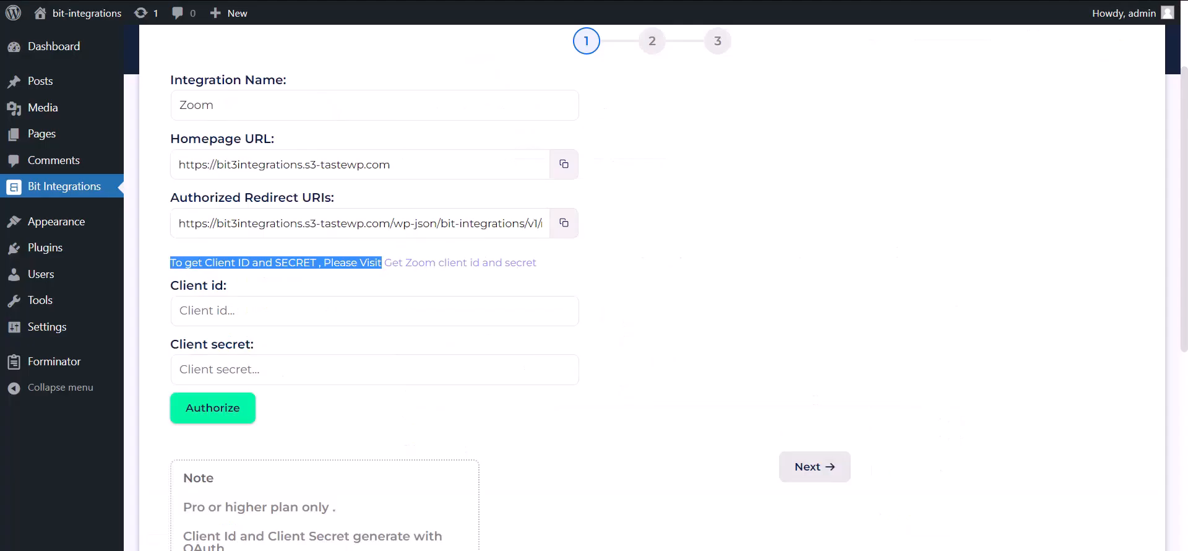
left_click(271, 321)
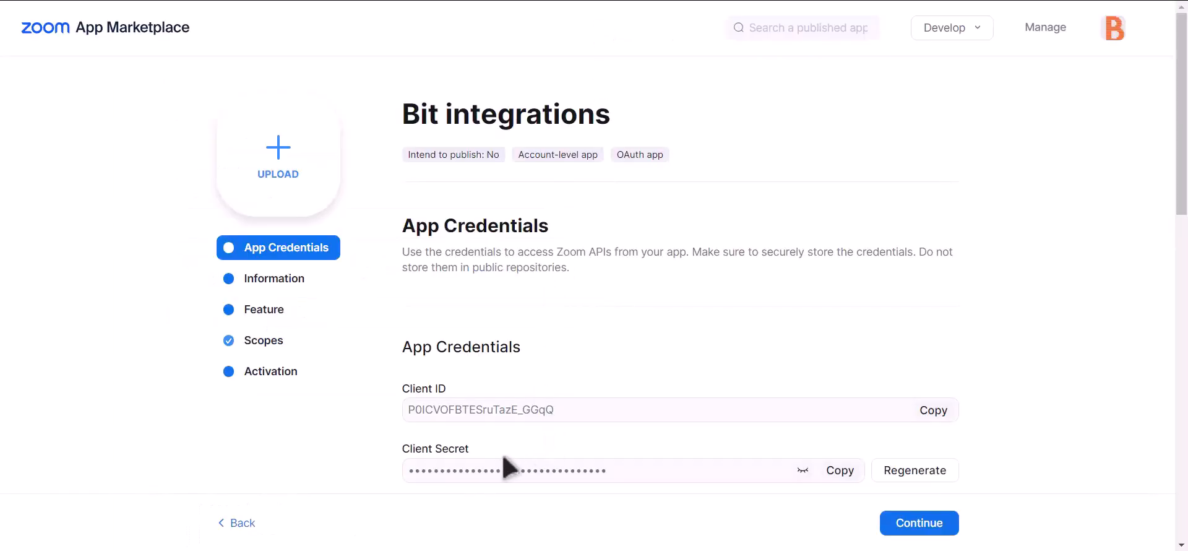
left_click_drag(401, 445, 492, 455)
left_click(842, 471)
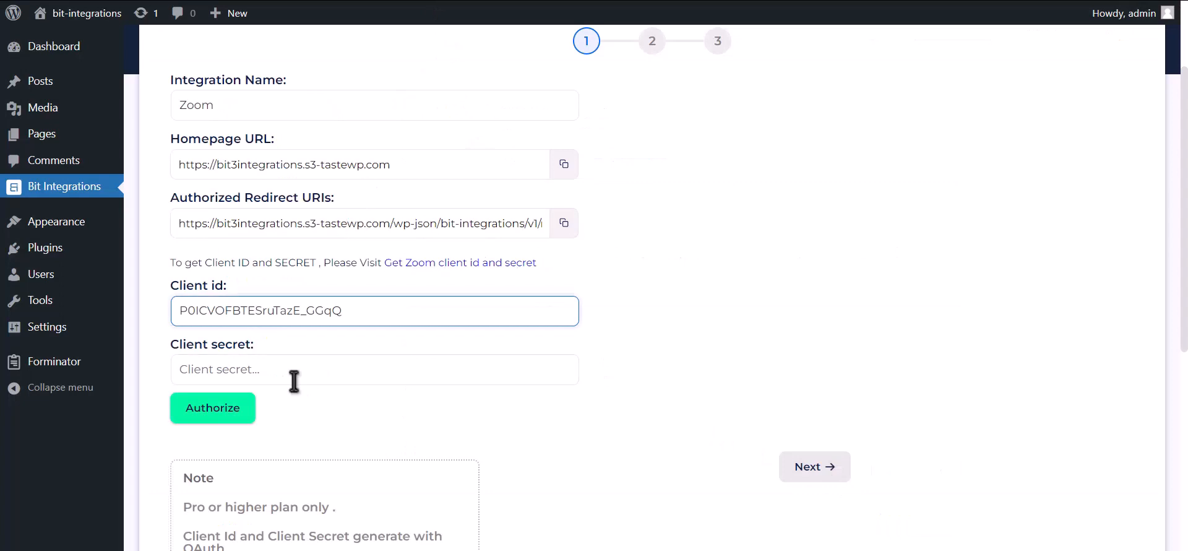
left_click(303, 369)
key("ctrl+v")
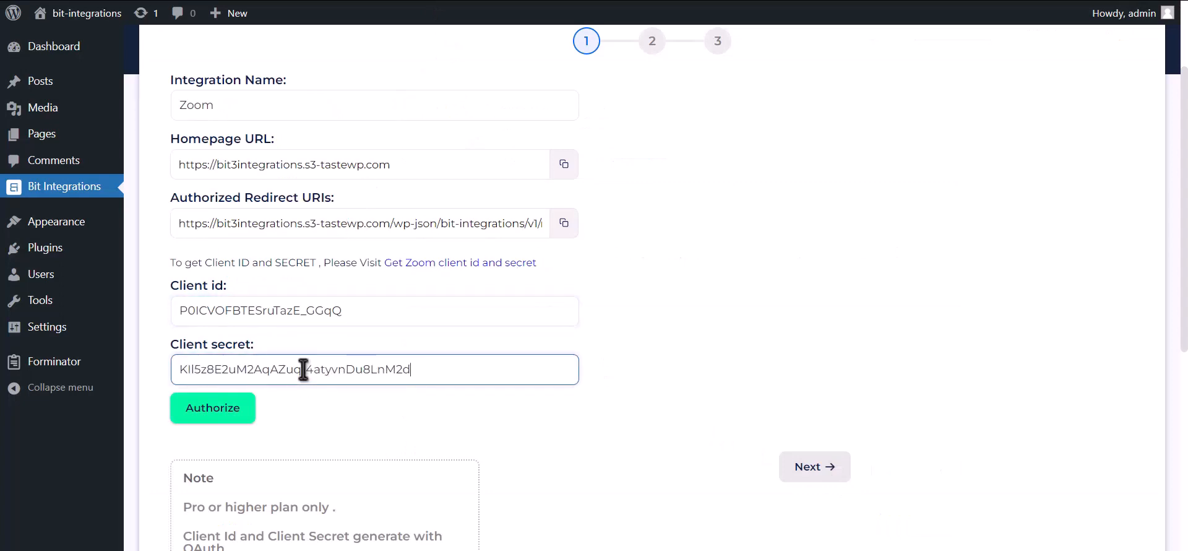
left_click(563, 224)
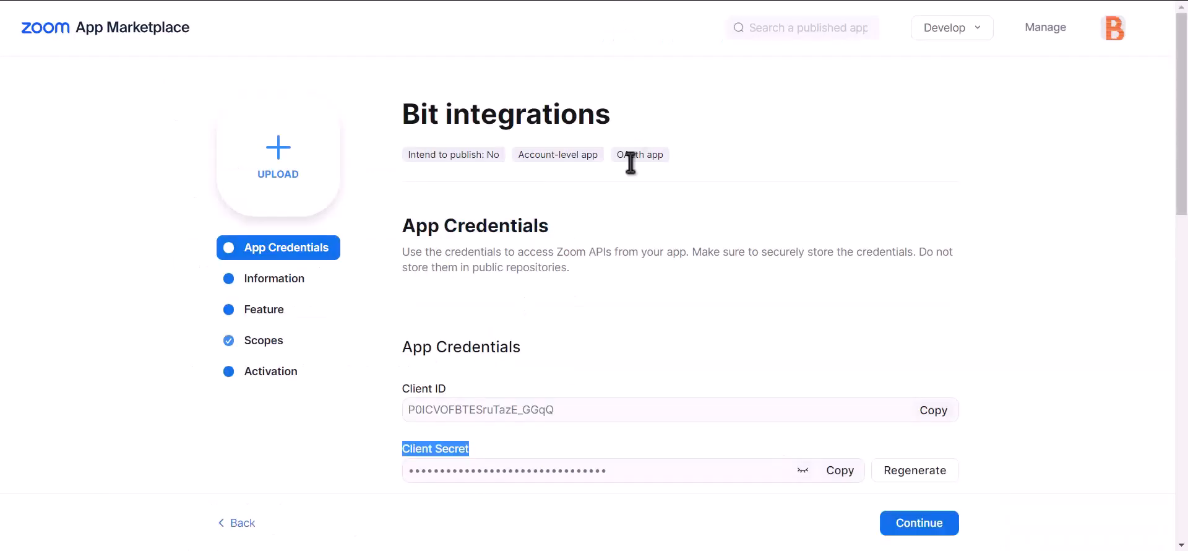
Step: Paste the redirect URI as the OAuth redirect URL and as an allow-list entry
scroll(637, 217, "down", 2)
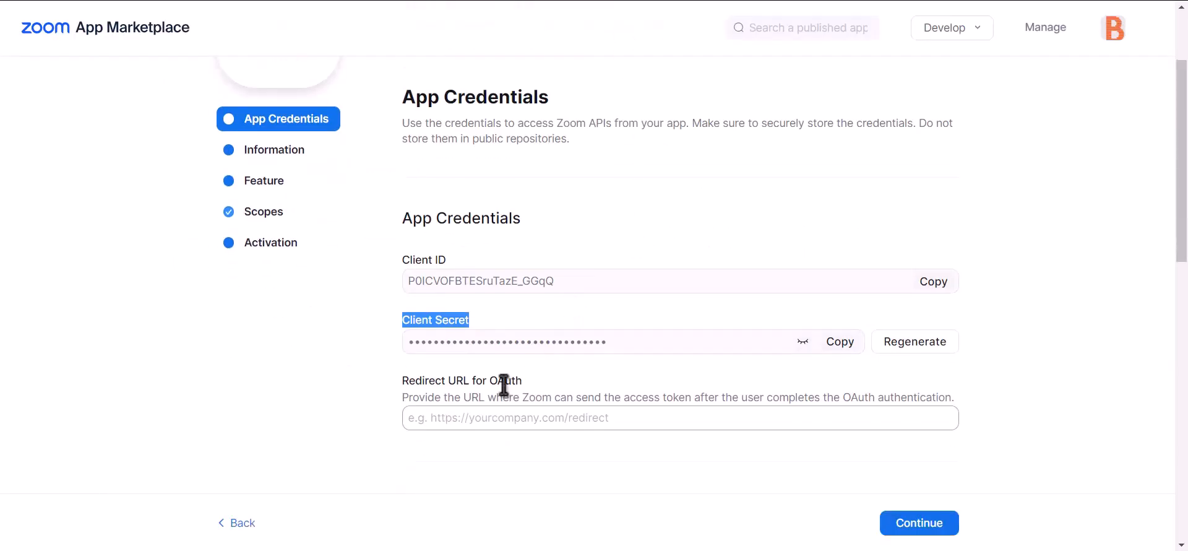
left_click(474, 411)
key("ctrl+v")
scroll(537, 412, "down", 6)
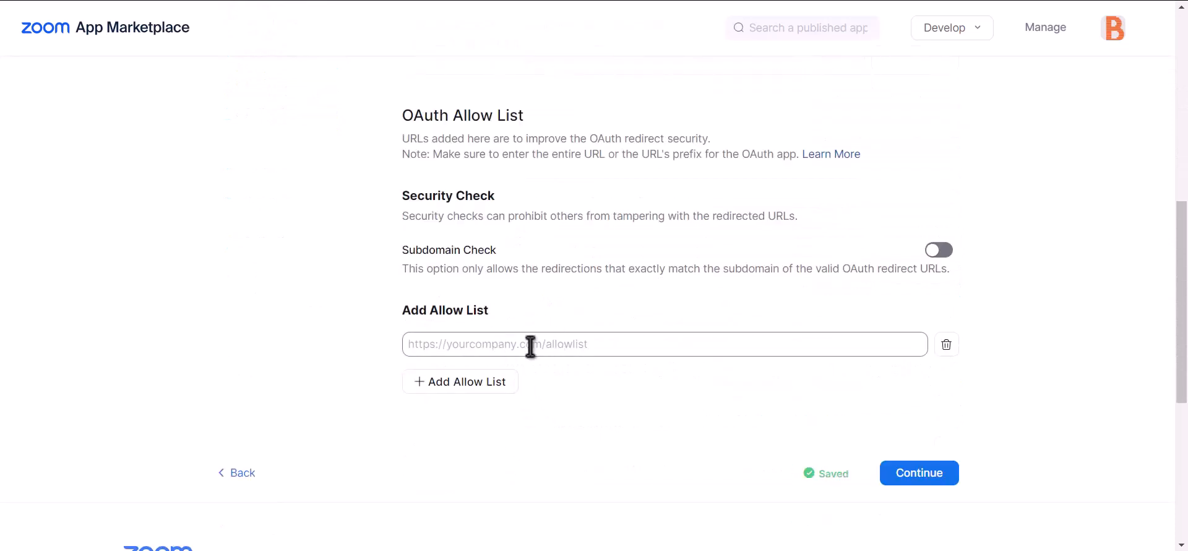
left_click(530, 346)
key("ctrl+v")
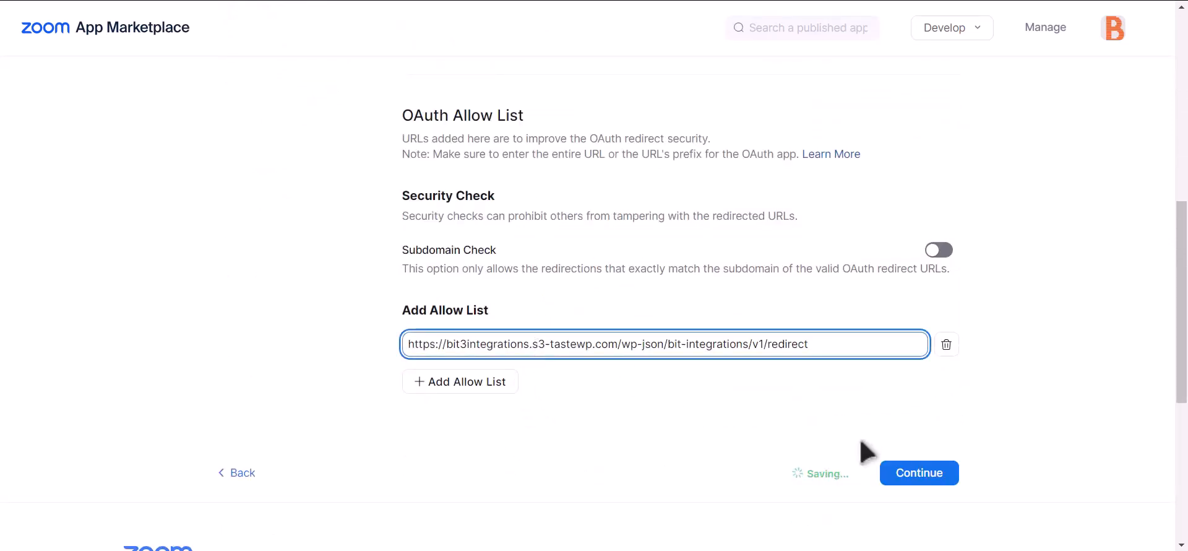
left_click(735, 406)
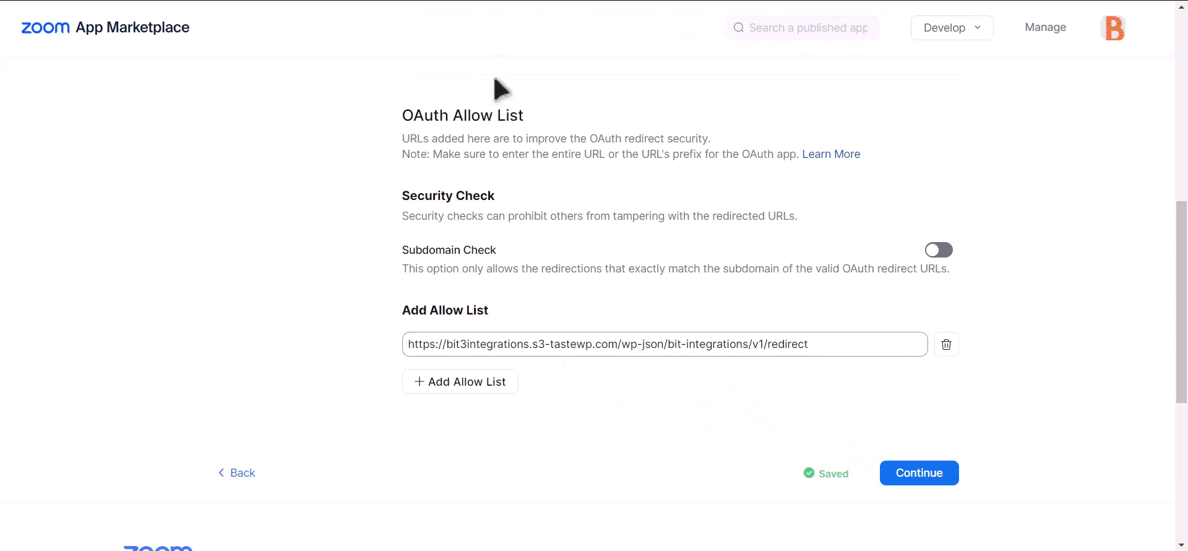
Step: Authorize Bit Integrations with the Zoom account, allow access, and proceed to the next step
key("ctrl+shift+Tab")
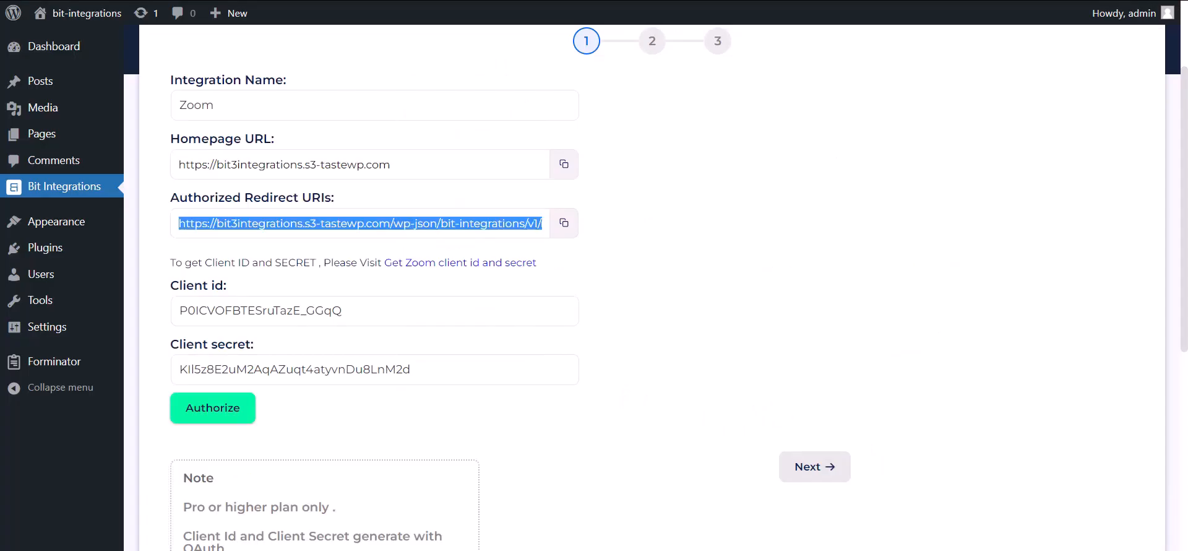
left_click(234, 420)
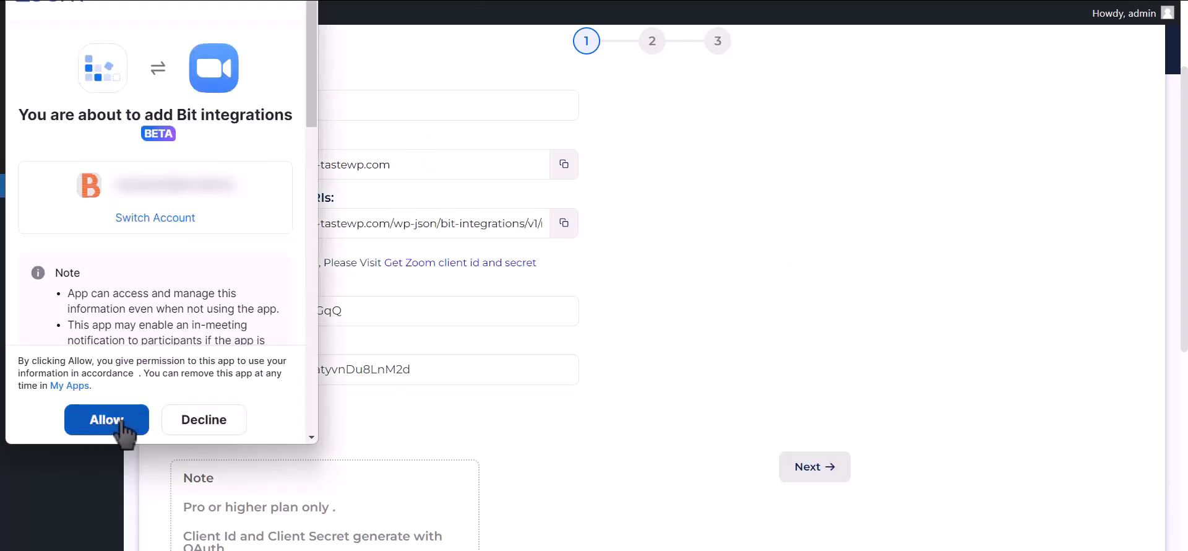
left_click(120, 421)
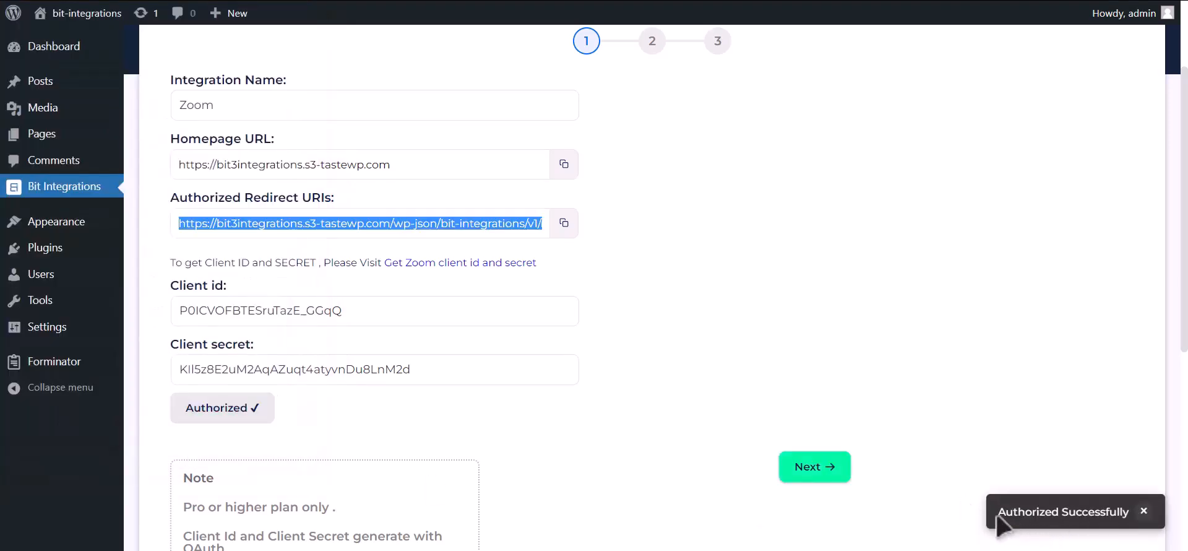
left_click(833, 476)
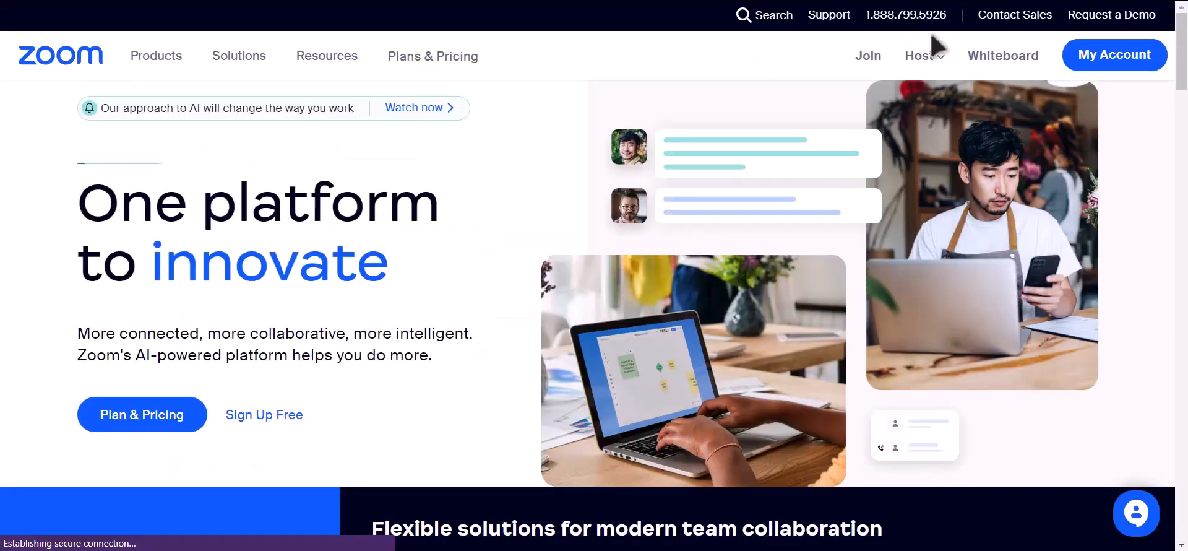
Step: Schedule a Zoom meeting with topic 'Bit Integrations', registration required, and save it
left_click(1095, 58)
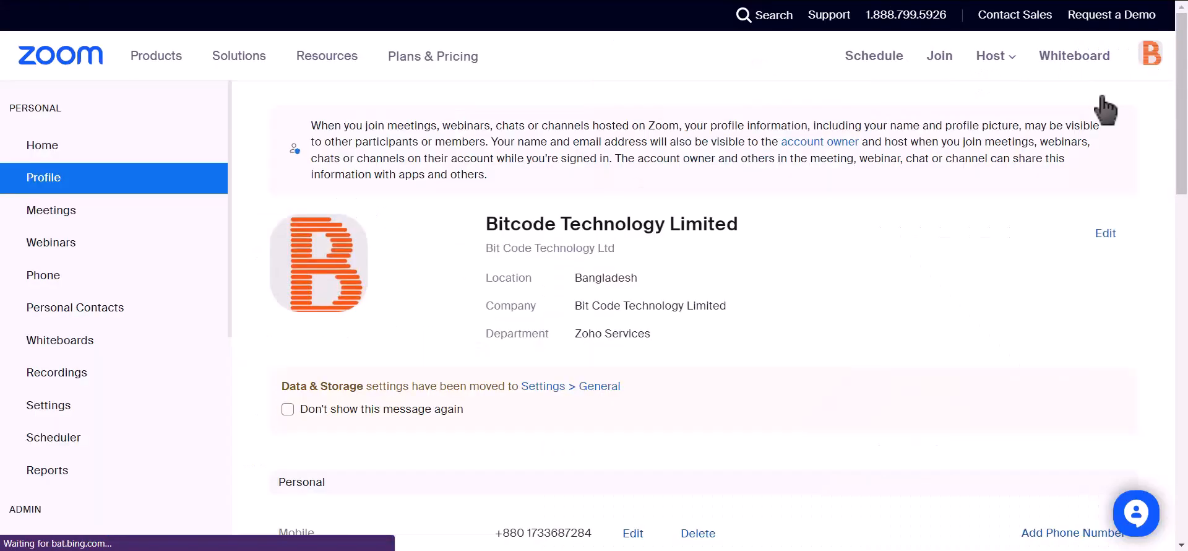
left_click(98, 222)
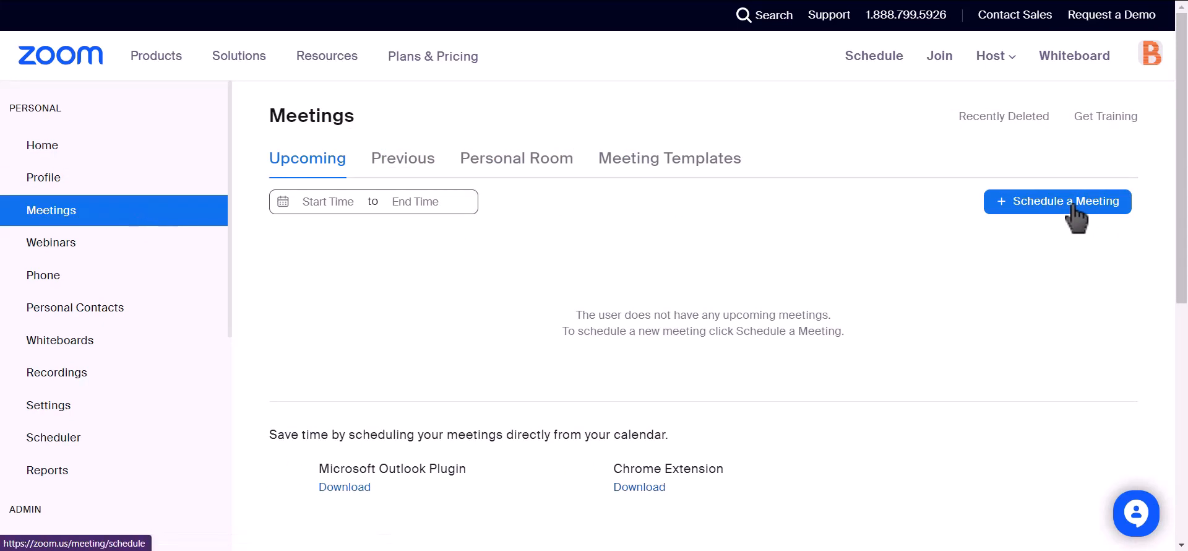
left_click(1002, 209)
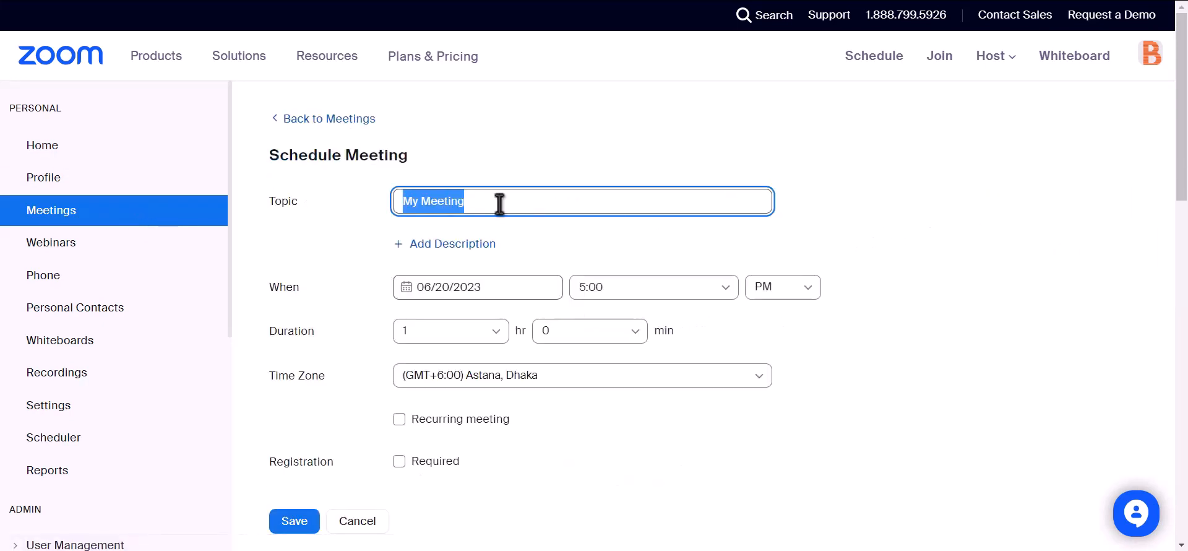
type("Bit")
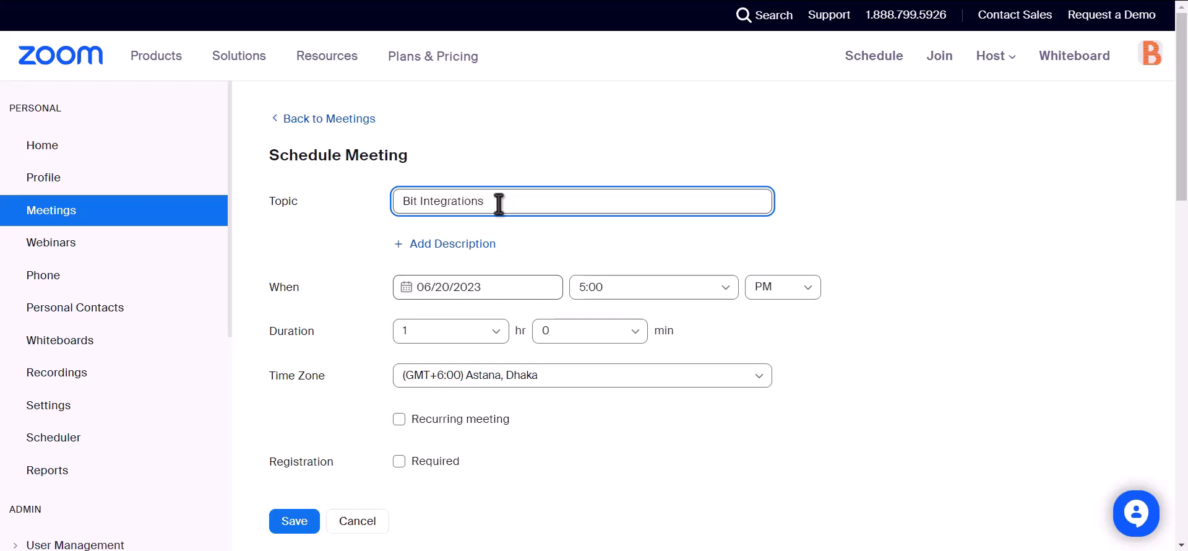
scroll(499, 204, "down", 2)
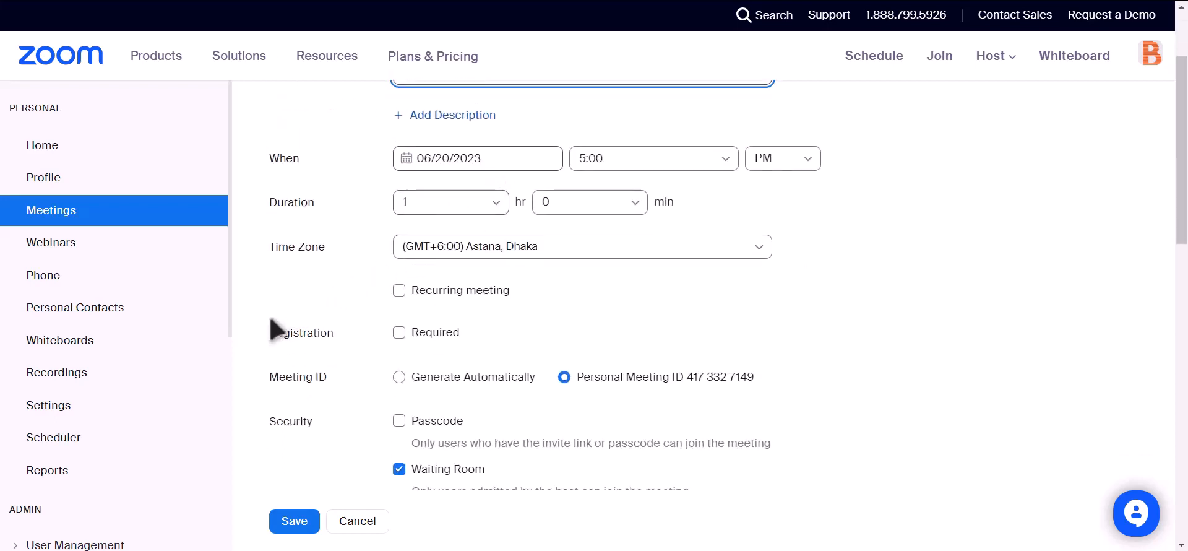
left_click_drag(267, 336, 335, 337)
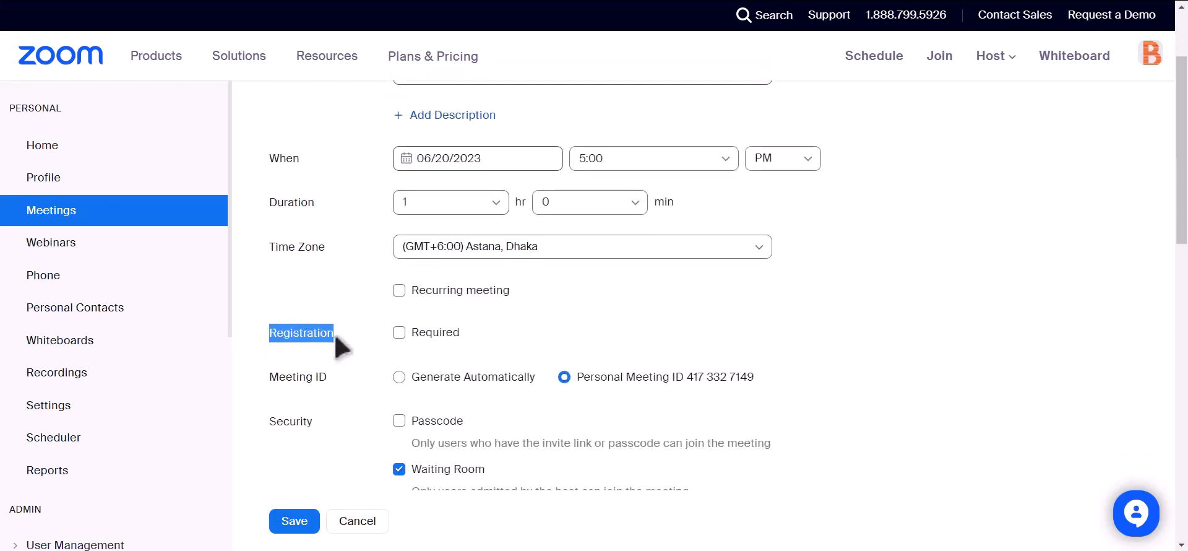
left_click(400, 334)
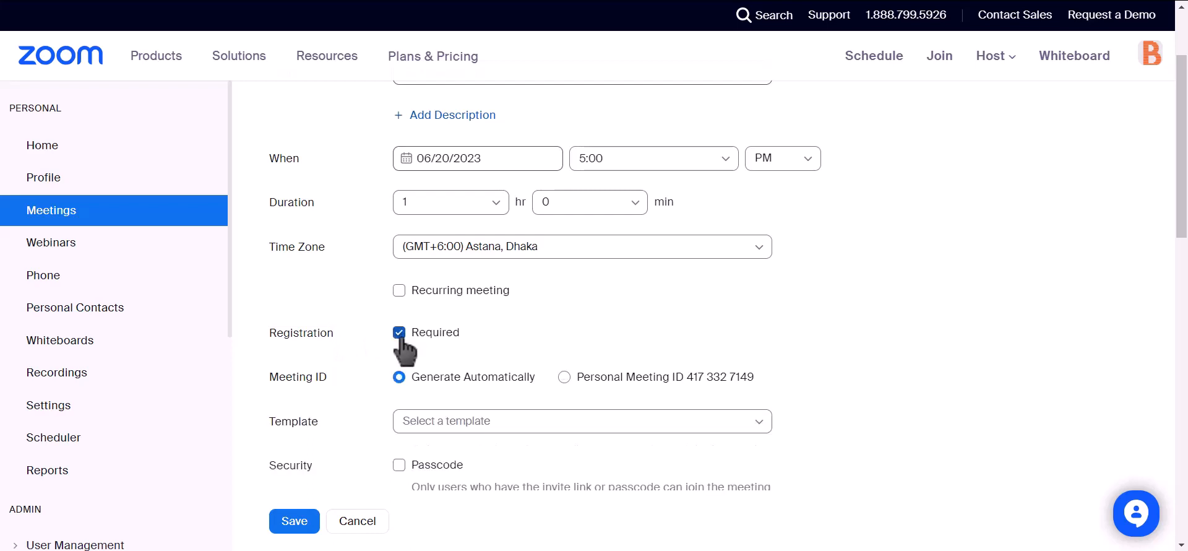
scroll(477, 273, "down", 4)
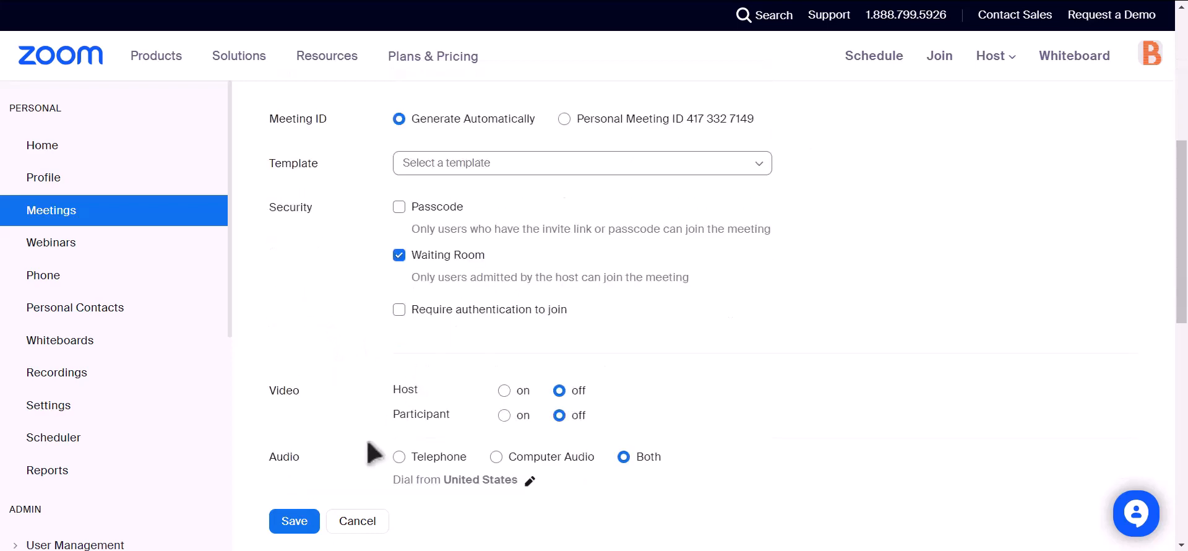
left_click(289, 522)
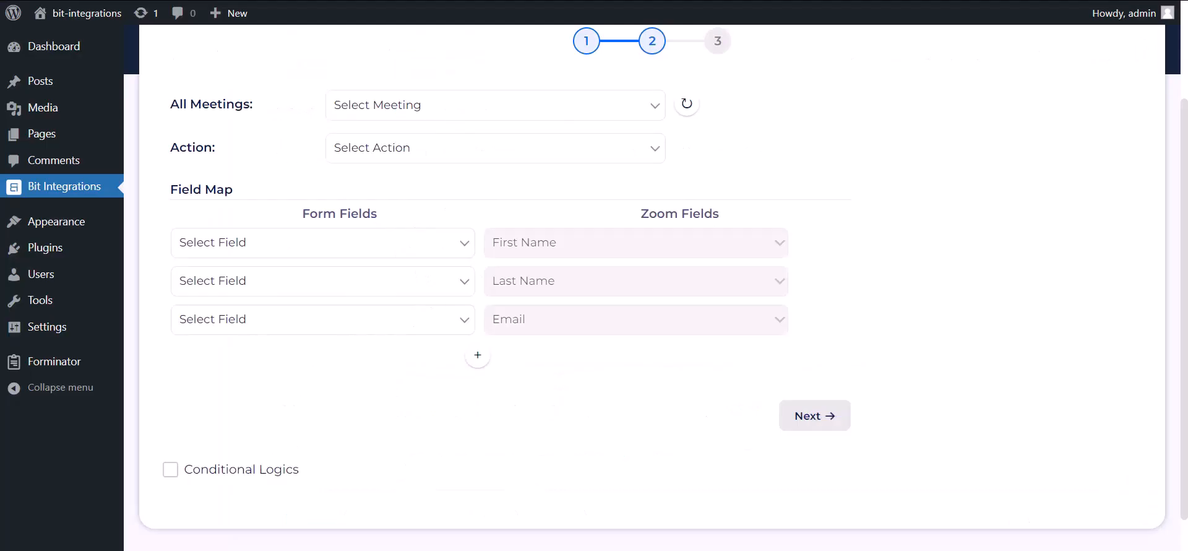
Step: Select the 'Bit Integrations' meeting and the Create User action
left_click(688, 105)
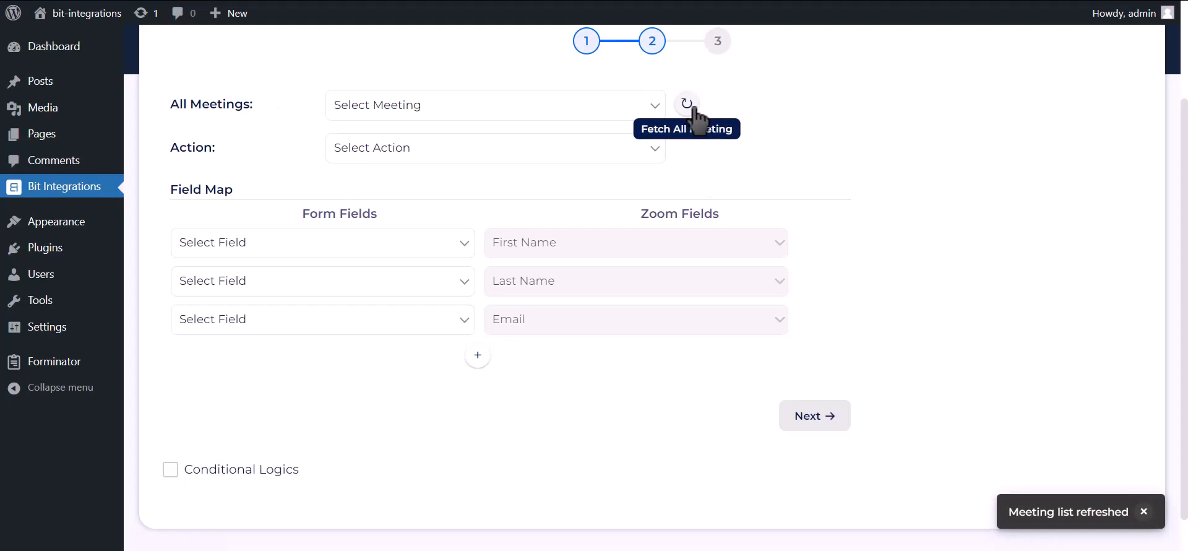
left_click(610, 110)
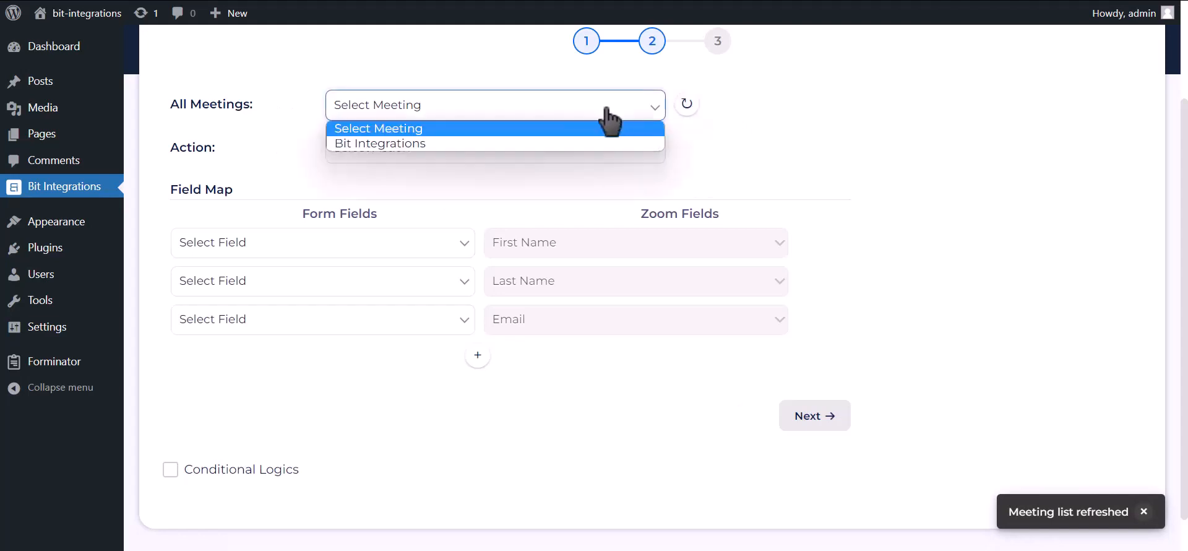
left_click(455, 145)
left_click(484, 151)
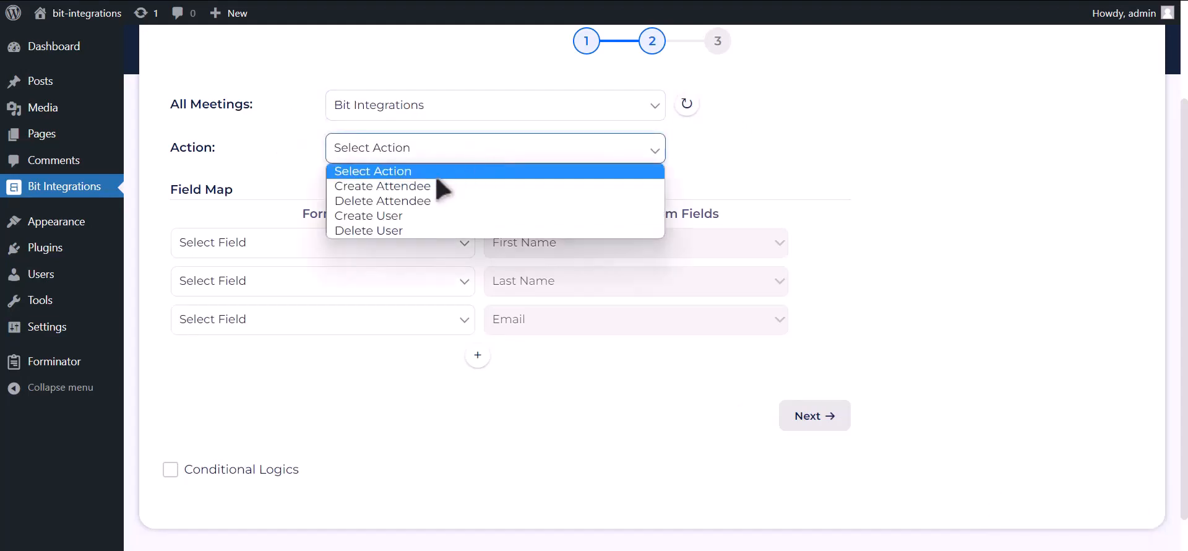
left_click(408, 217)
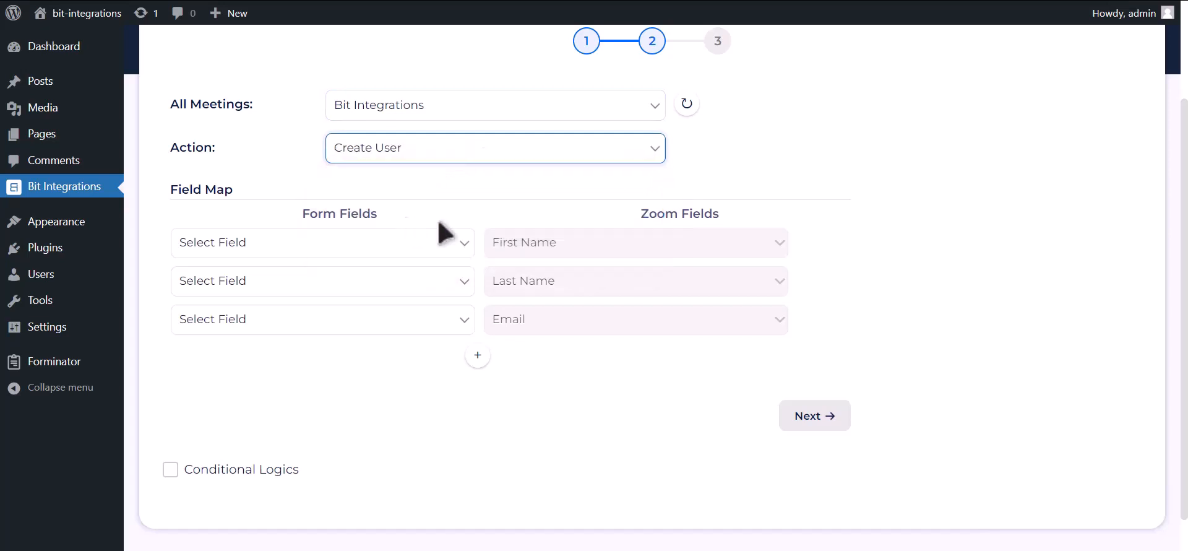
Step: Map First Name-1, Last Name-1, Email Address-1 and Phone Number-1 to Zoom's First Name, Last Name, Email and Phone
left_click(416, 241)
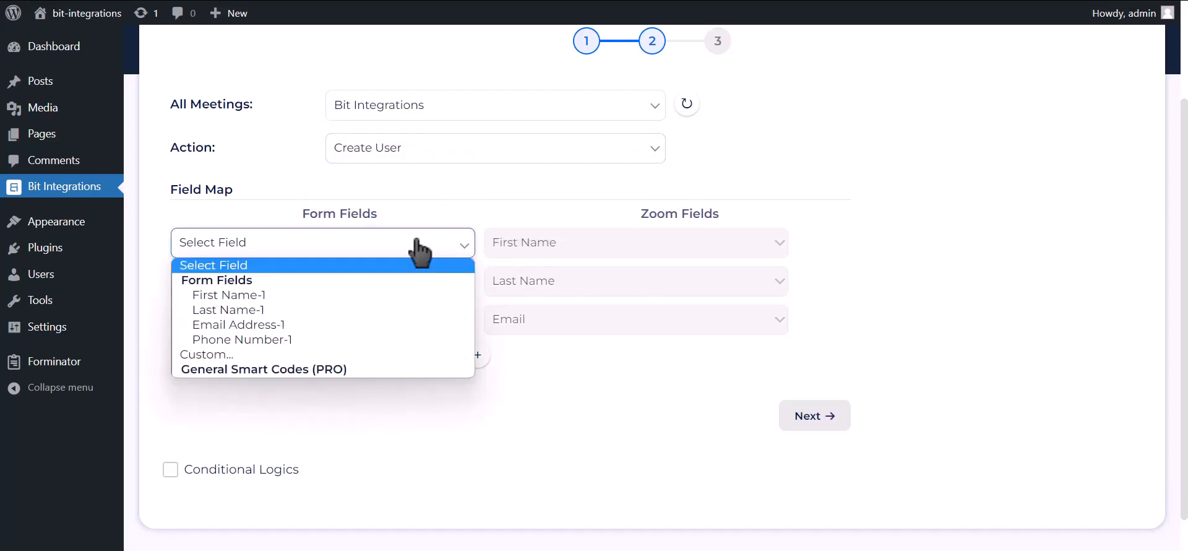
left_click(416, 296)
left_click(310, 282)
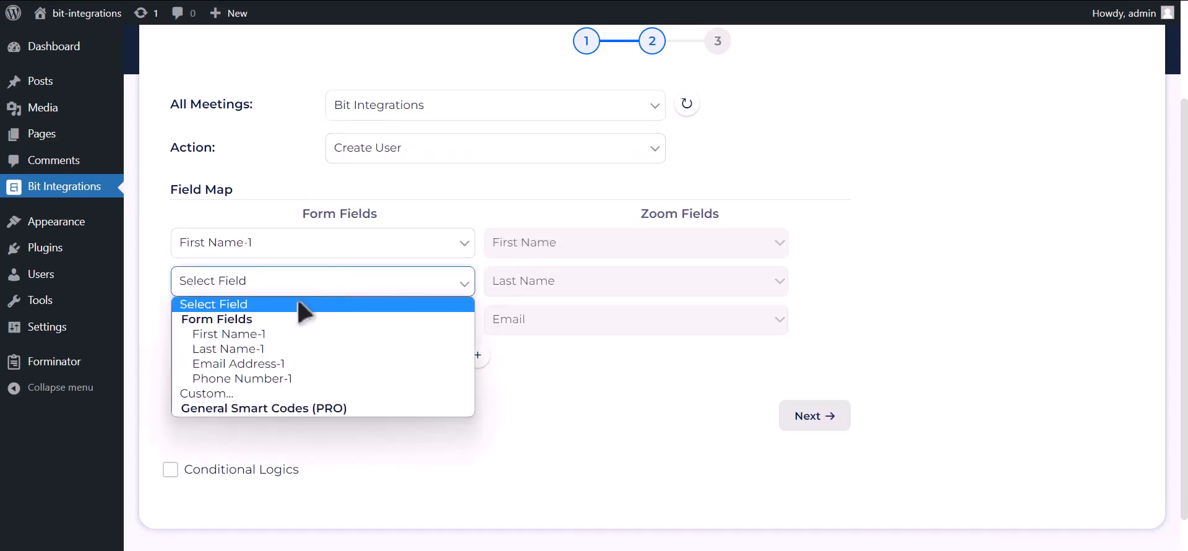
left_click(248, 348)
left_click(241, 322)
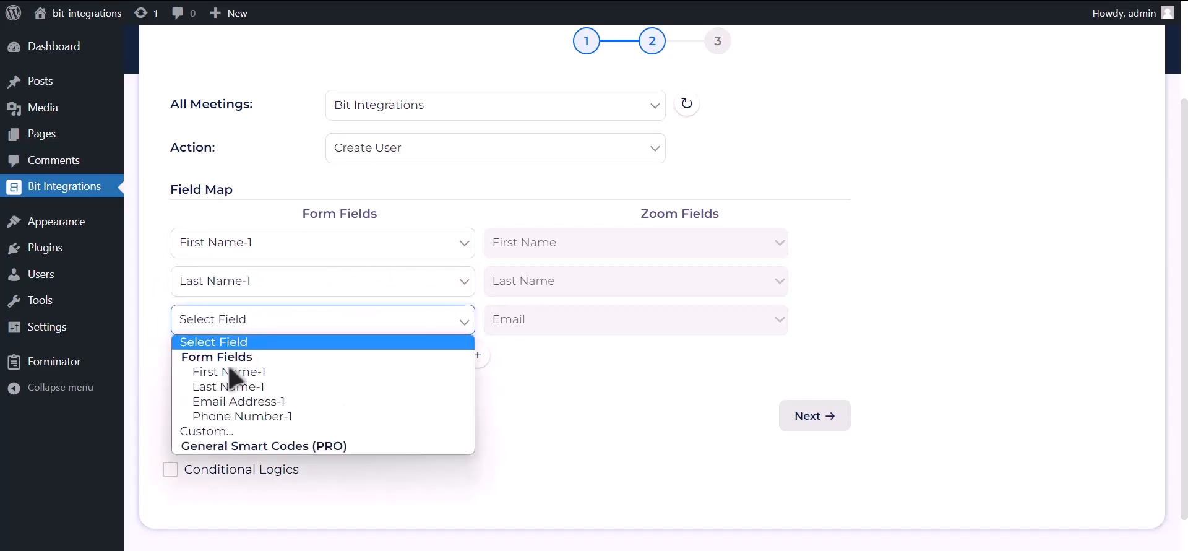
left_click(232, 401)
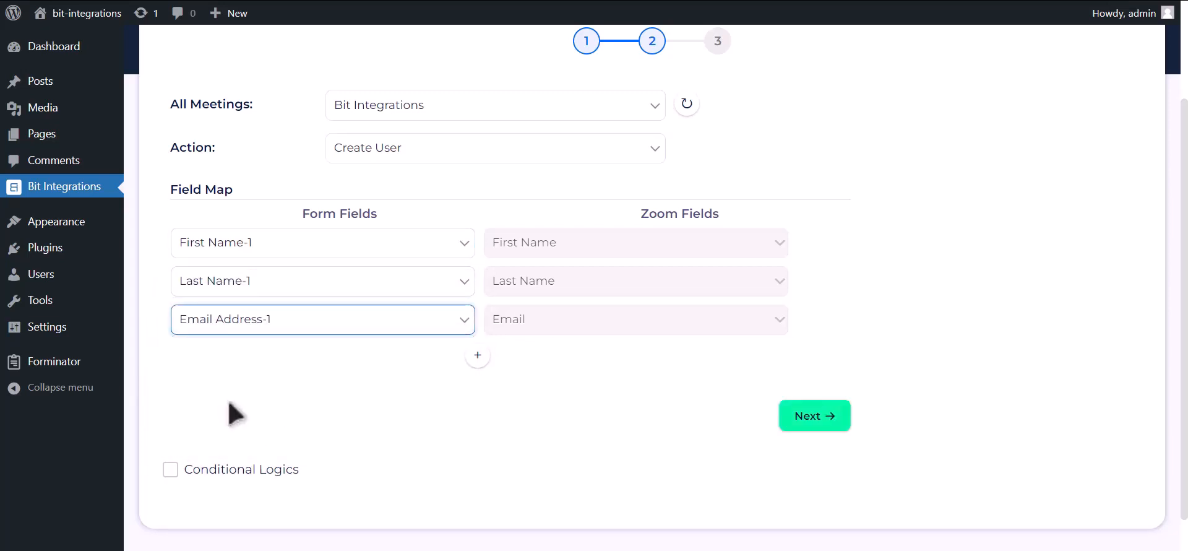
left_click(477, 355)
left_click(377, 362)
left_click(313, 454)
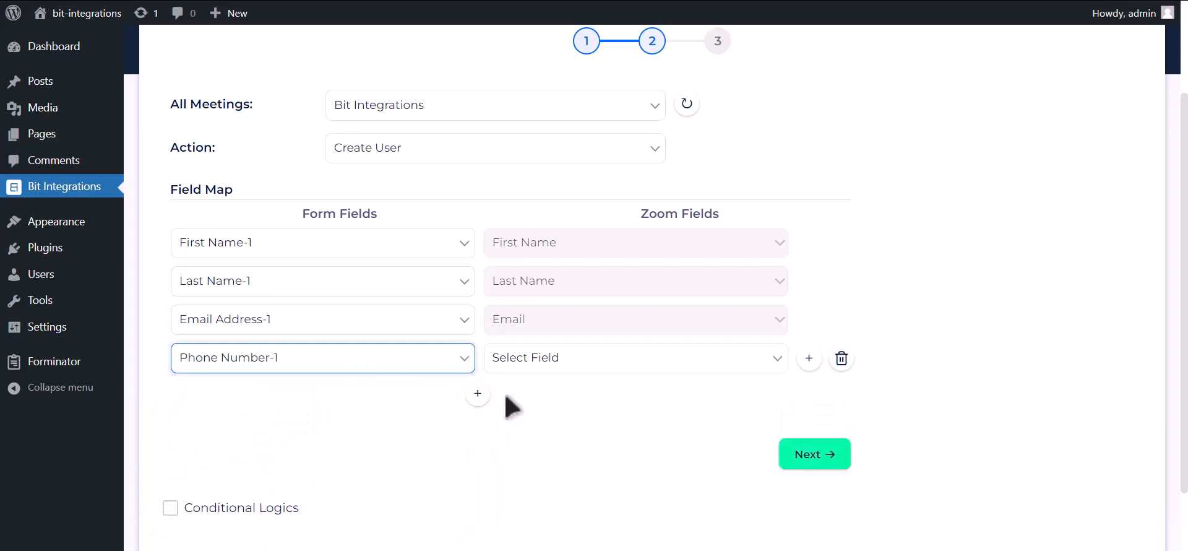
left_click(547, 364)
left_click(604, 426)
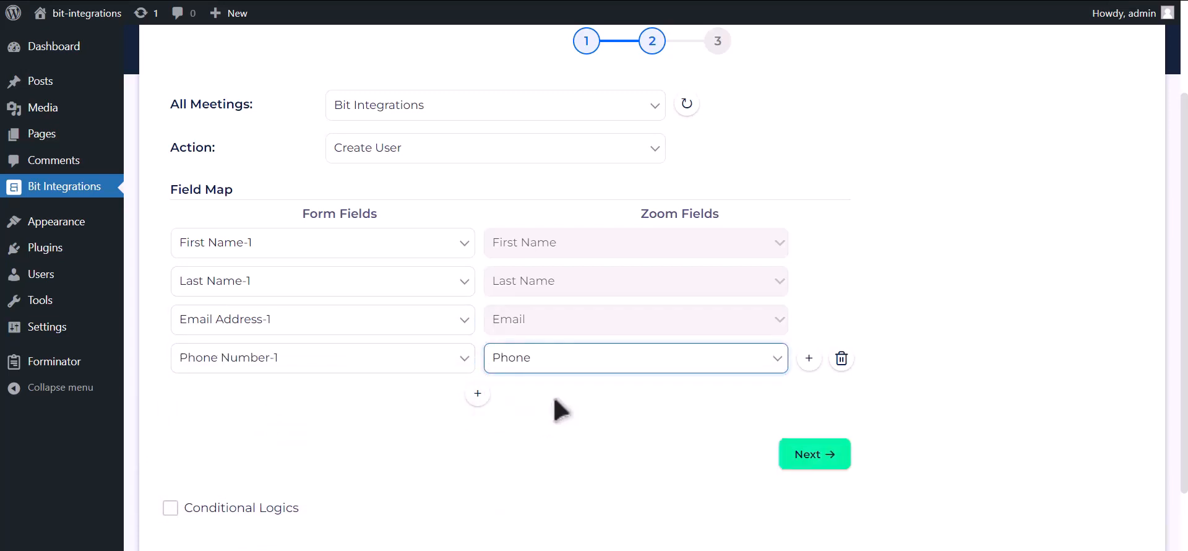
scroll(297, 430, "down", 1)
Step: Leave conditional logic off and Finish & Save the Zoom integration
left_click(276, 424)
scroll(276, 427, "down", 2)
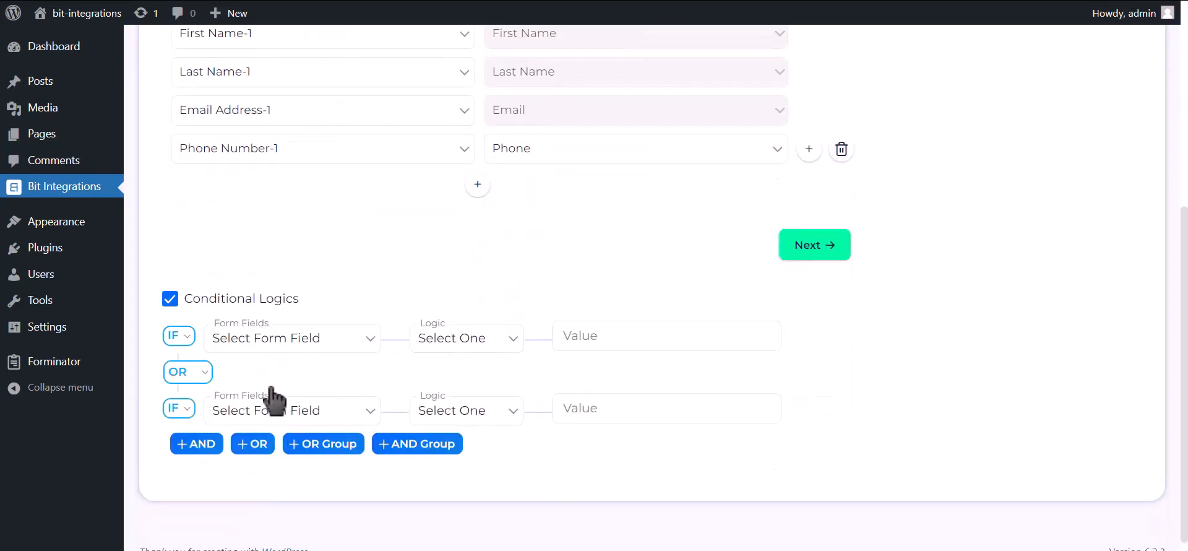
left_click(252, 307)
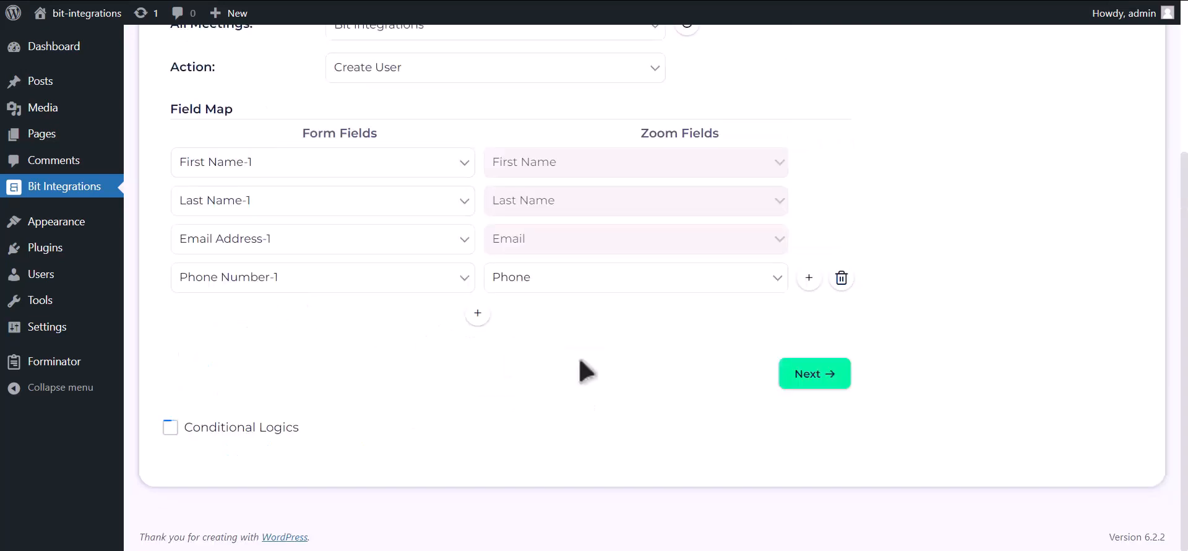
left_click(811, 378)
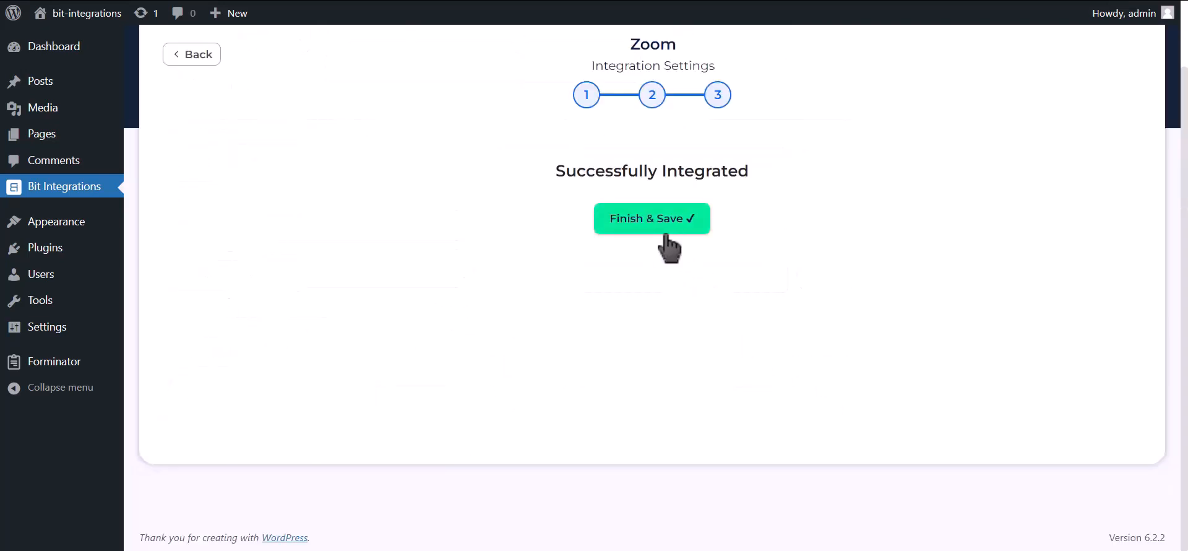
left_click(665, 232)
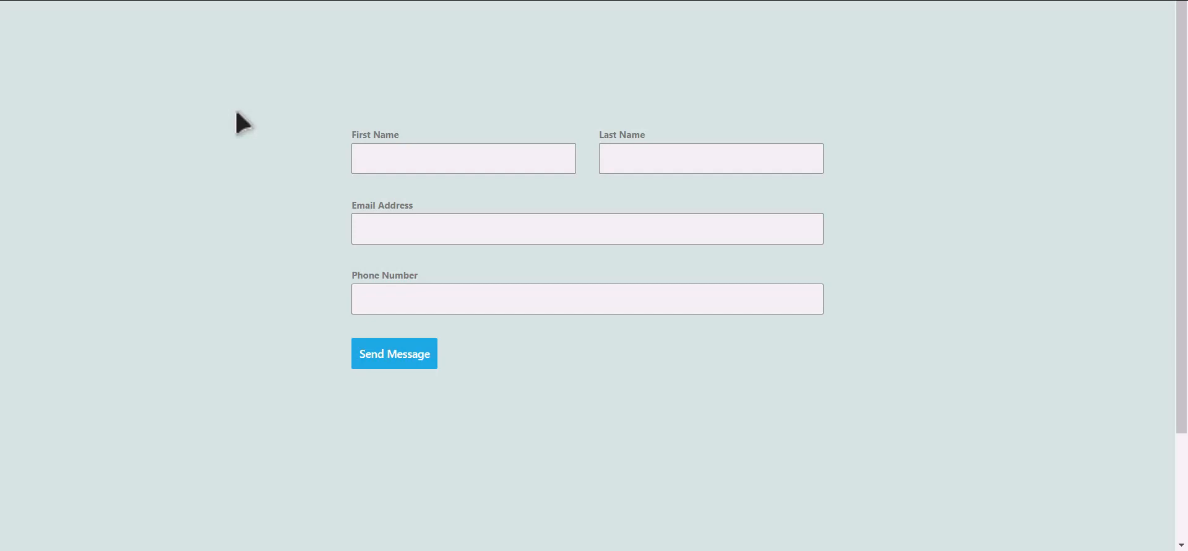
Step: Submit the contact form with name Bit Integrations, the support e-mail address and a phone number
left_click(481, 162)
type("B")
type("Integra")
type("tions")
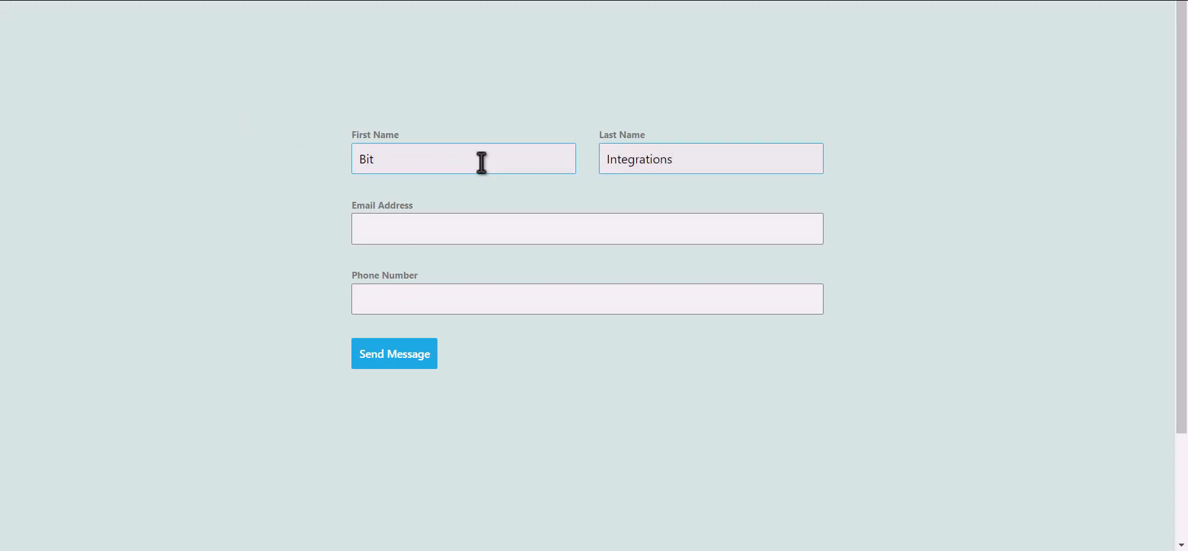
key("Tab")
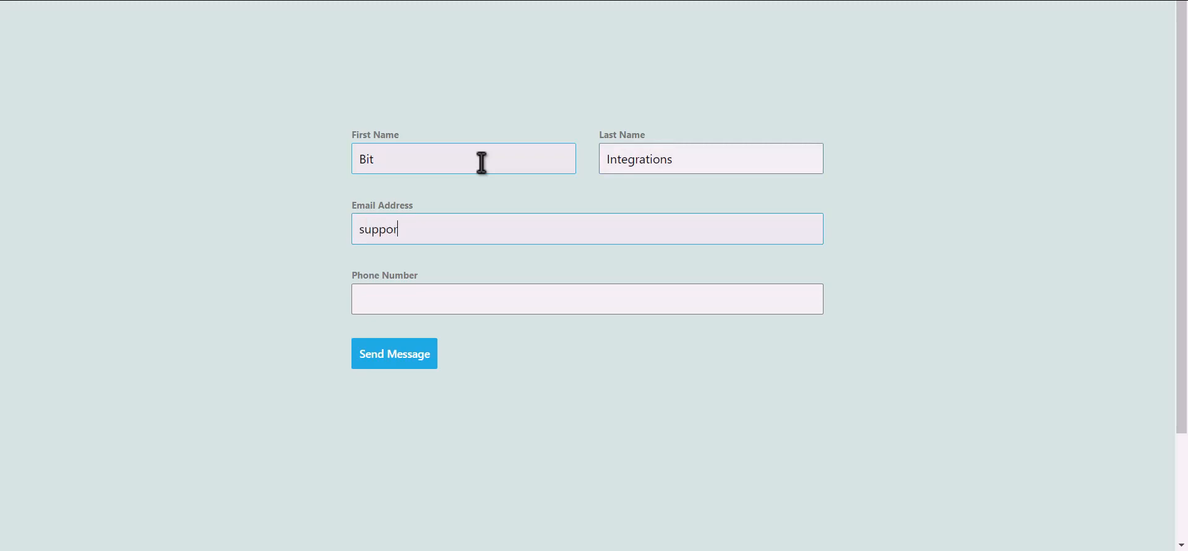
type("4")
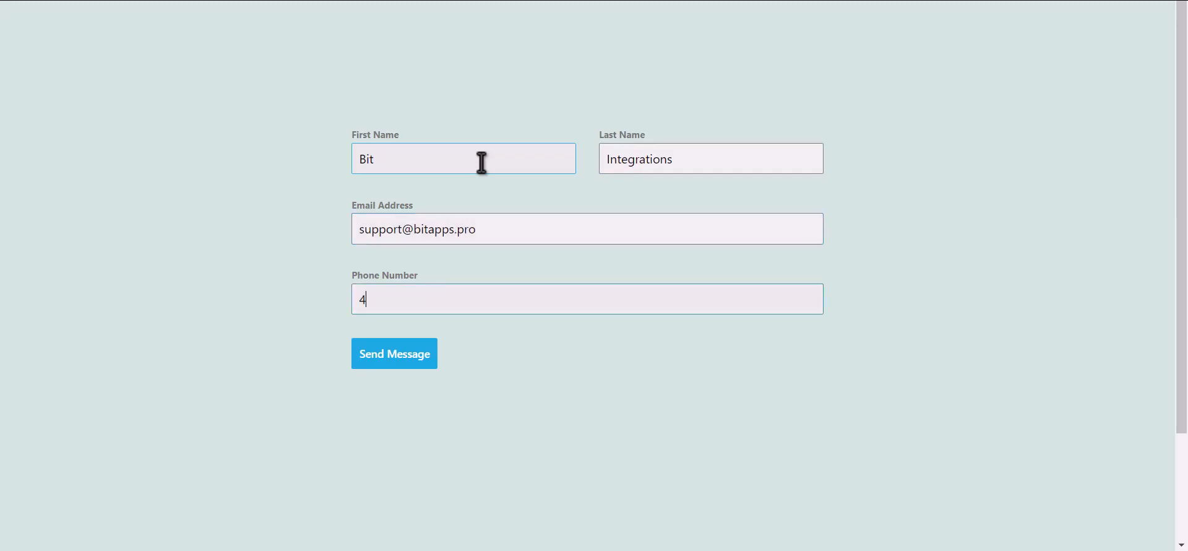
type("44555666")
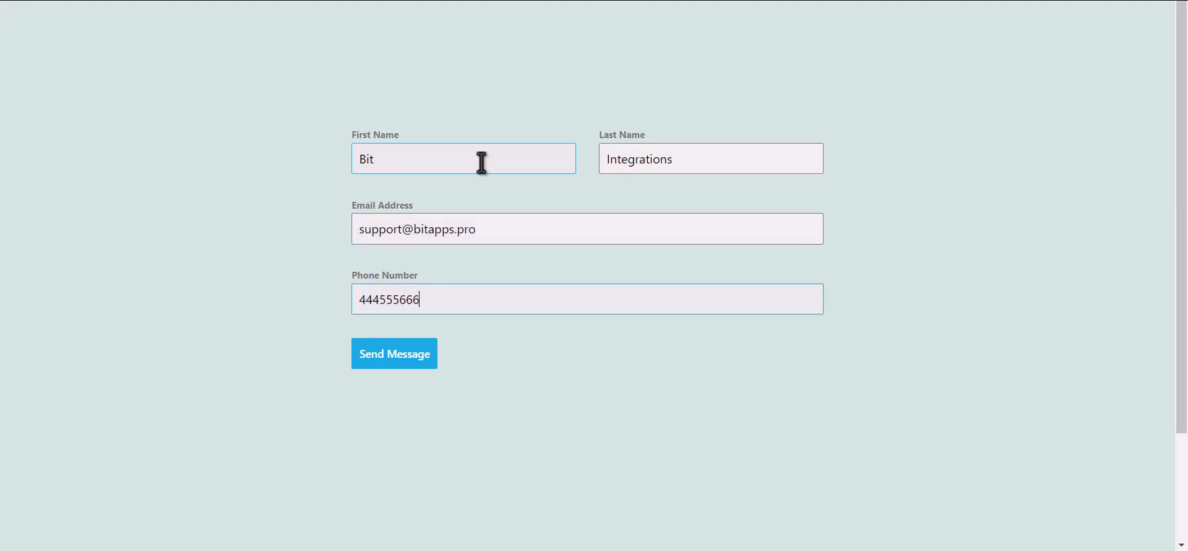
left_click(407, 362)
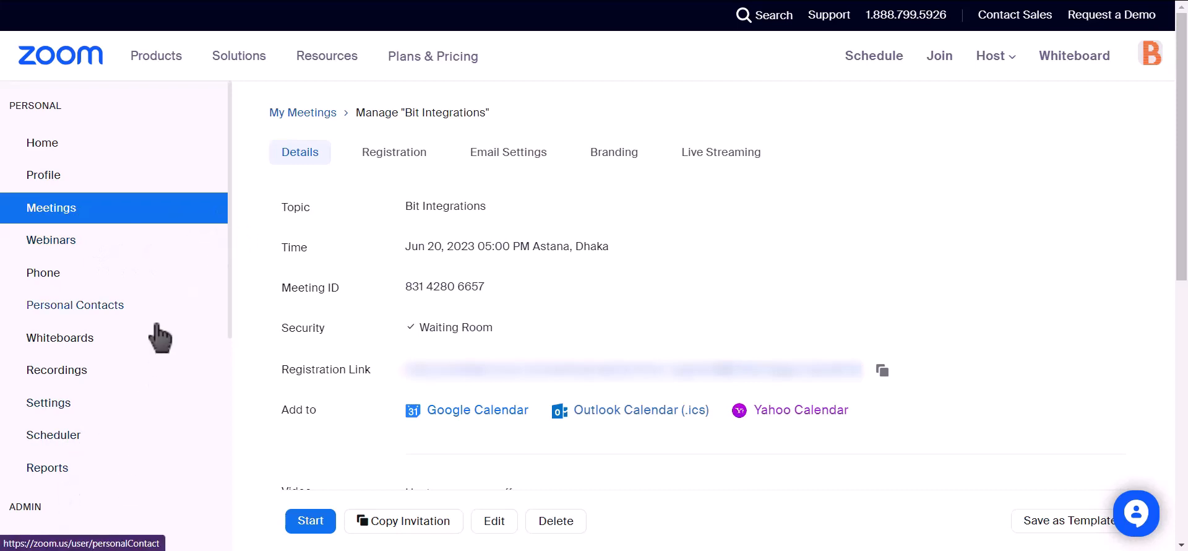
Step: Go to Admin > User Management > Users and inspect the Basic user listed under Pending
scroll(159, 337, "down", 2)
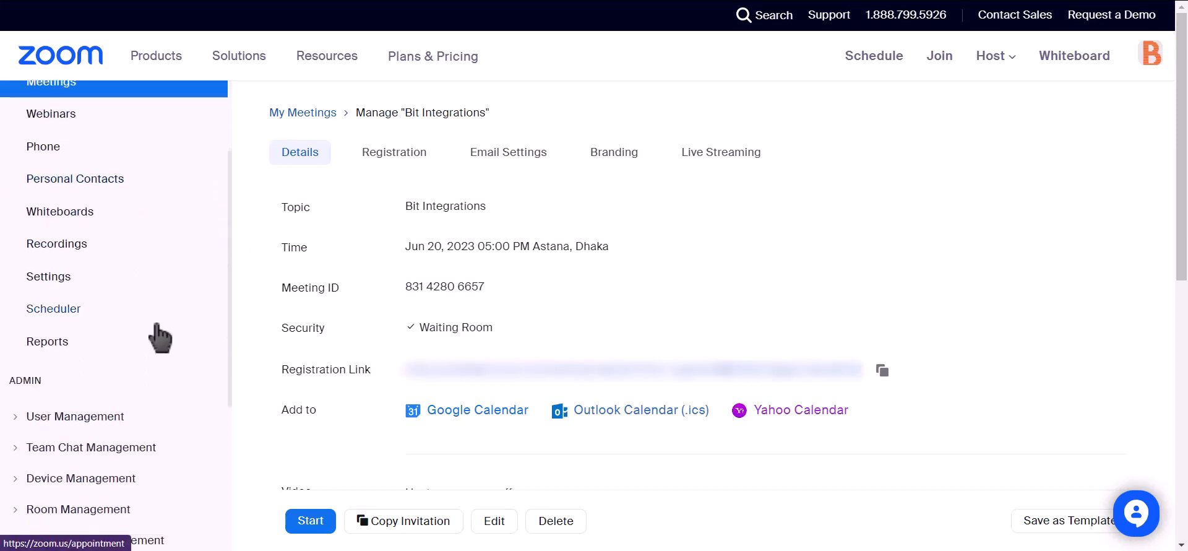
left_click(15, 417)
left_click(50, 453)
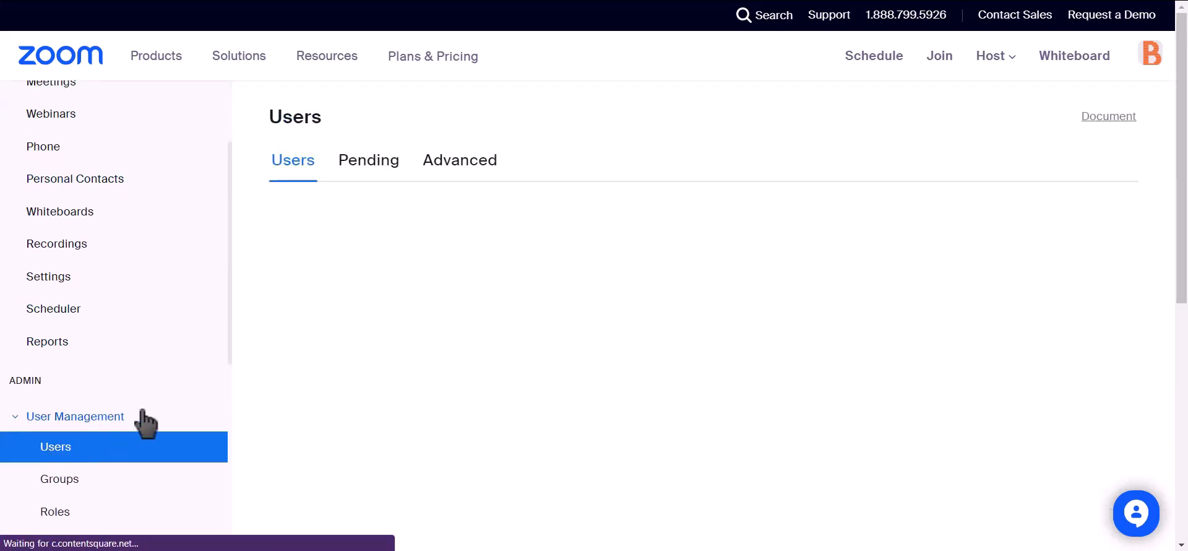
left_click(359, 173)
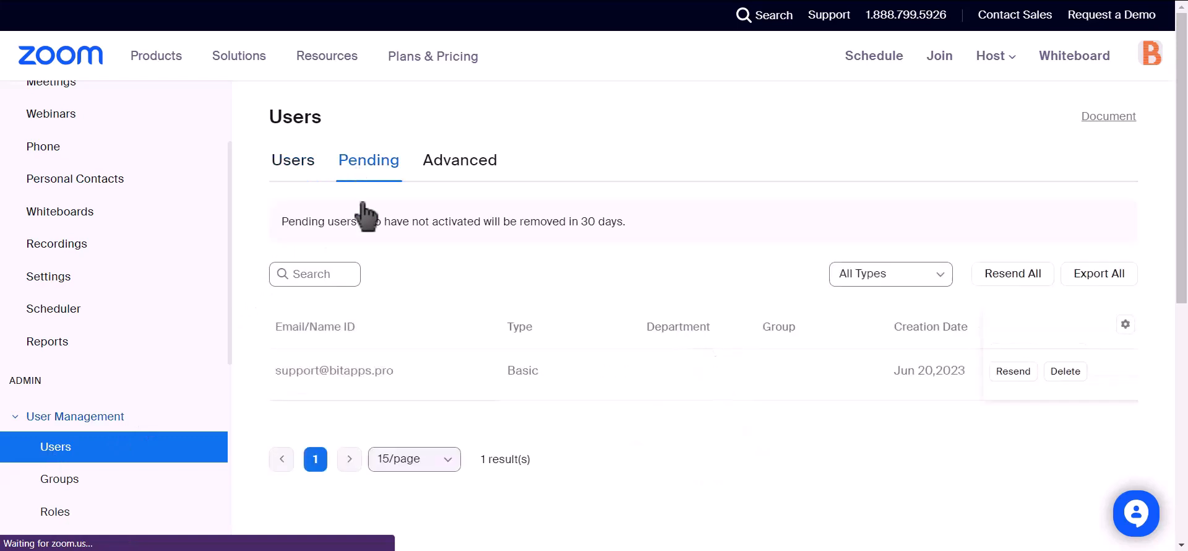
left_click_drag(403, 371, 308, 390)
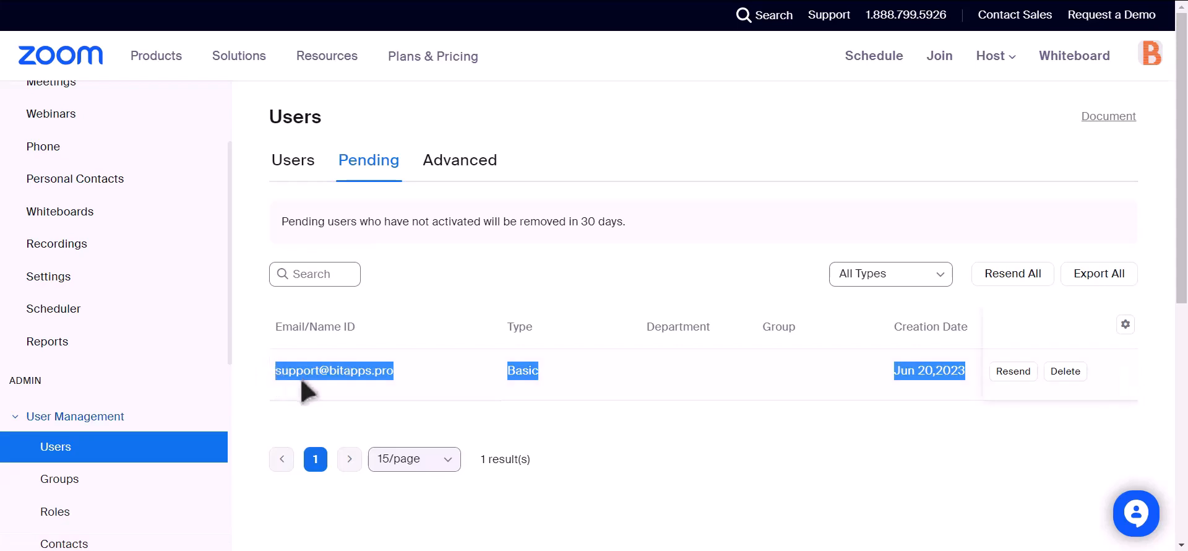
left_click(569, 424)
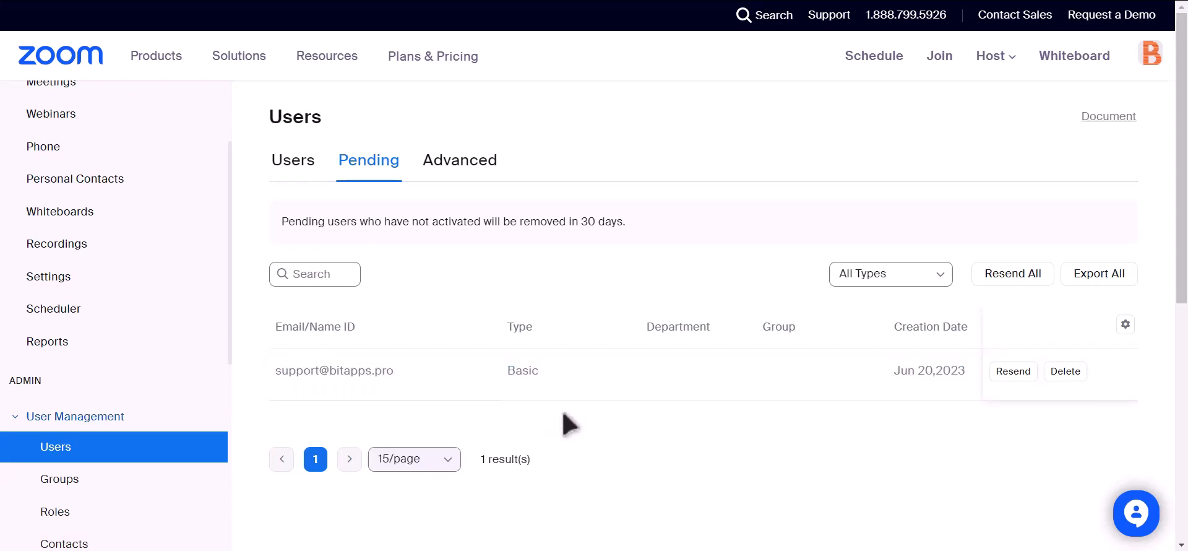